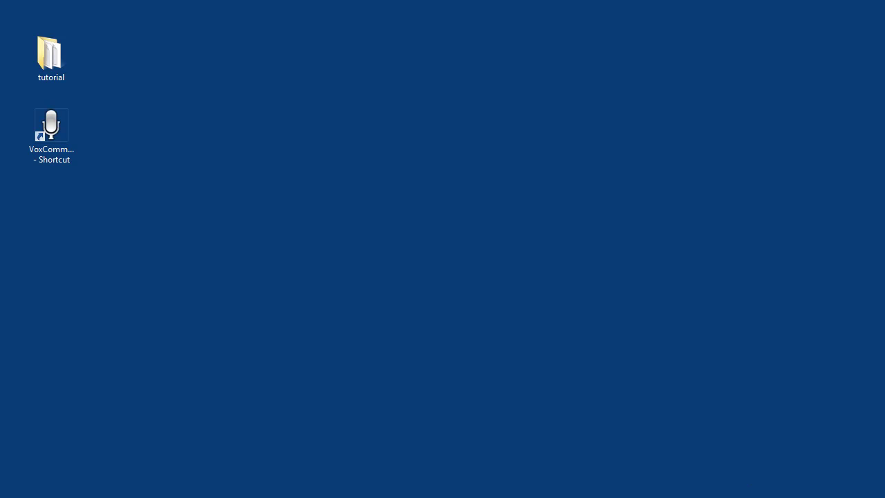
# - Launch VoxCommando from its desktop shortcut and switch listening to Off mode
pyautogui.click(58, 125)
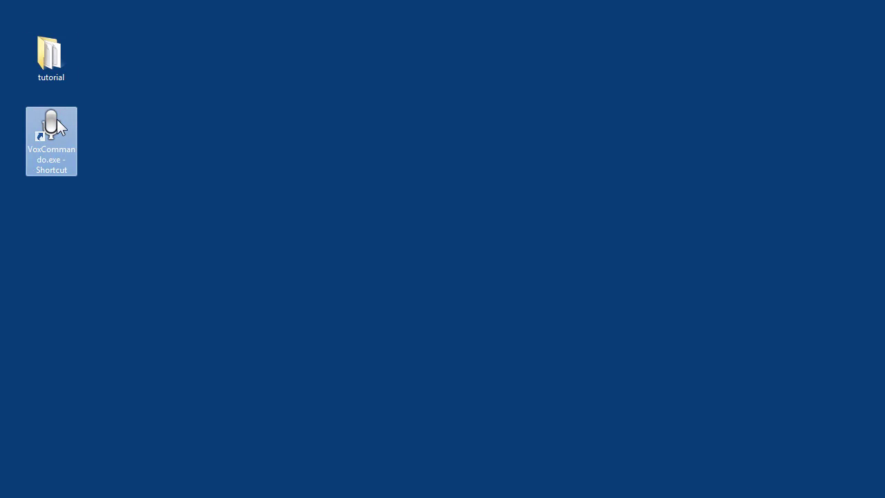
pyautogui.doubleClick(56, 119)
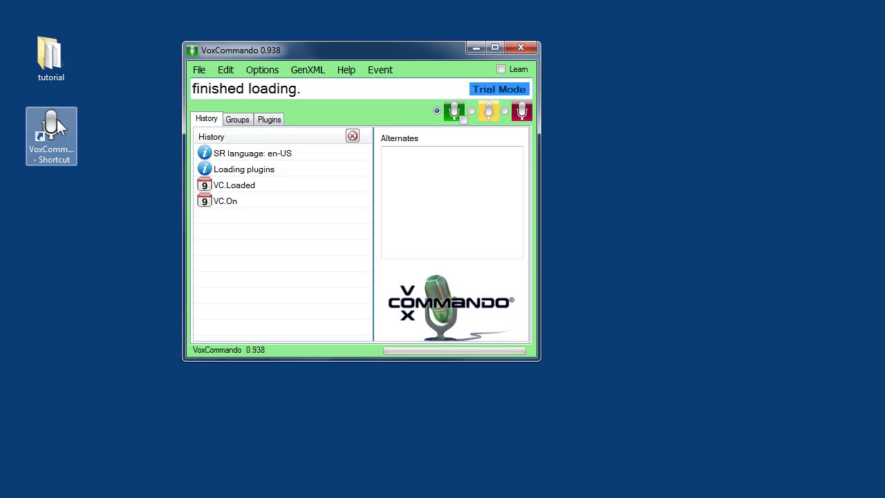
pyautogui.click(521, 112)
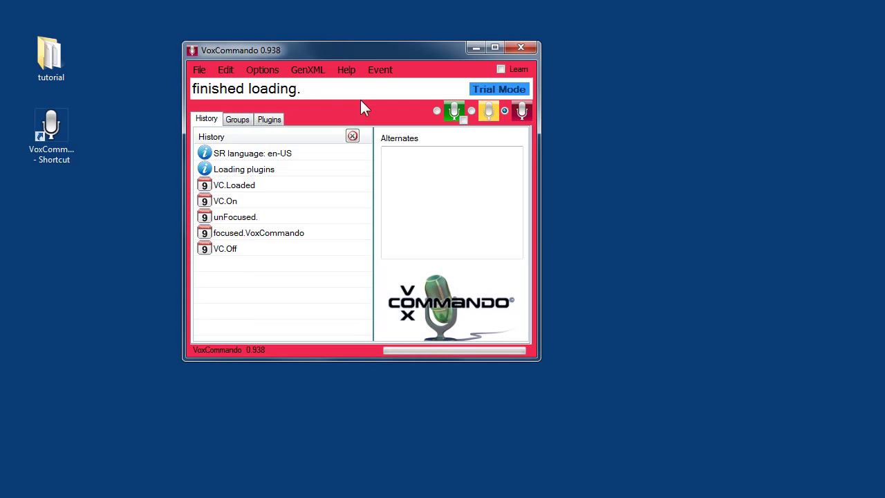
# - Open the command tree editor and expand the pay attention, ignore me and turn off vox commando commands in Test group
pyautogui.click(227, 70)
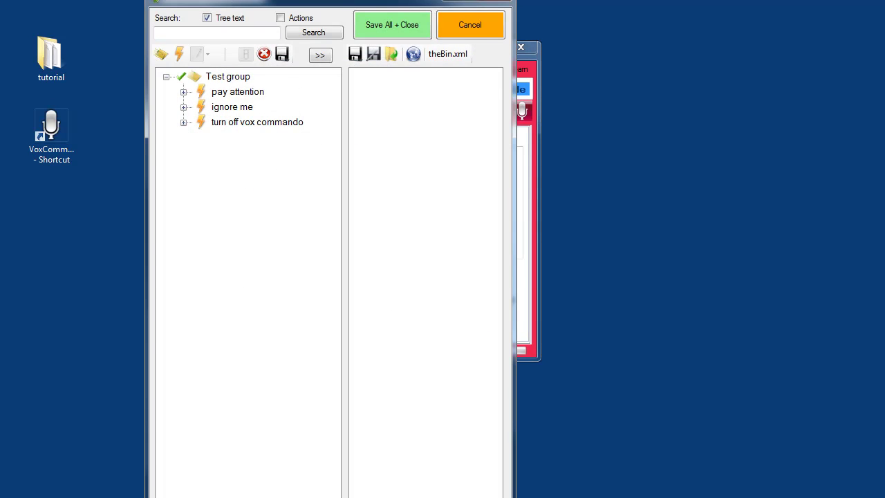
pyautogui.moveTo(232, 1); pyautogui.dragTo(231, 23)
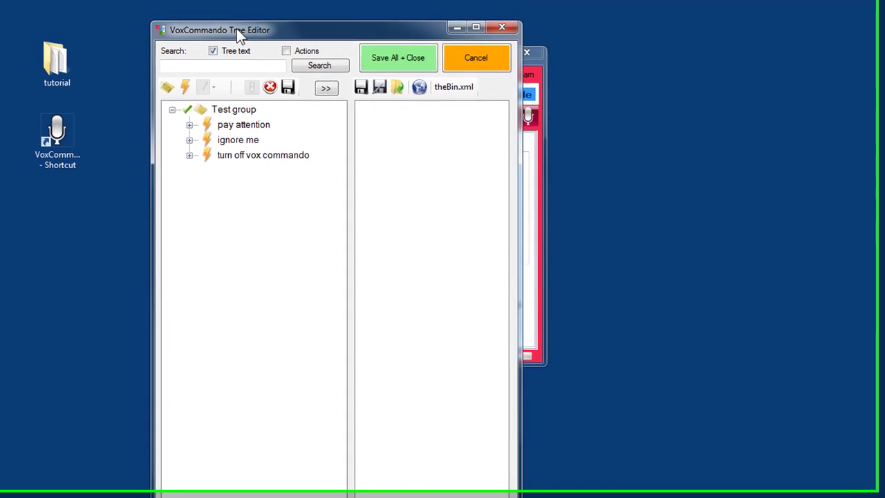
pyautogui.click(189, 154)
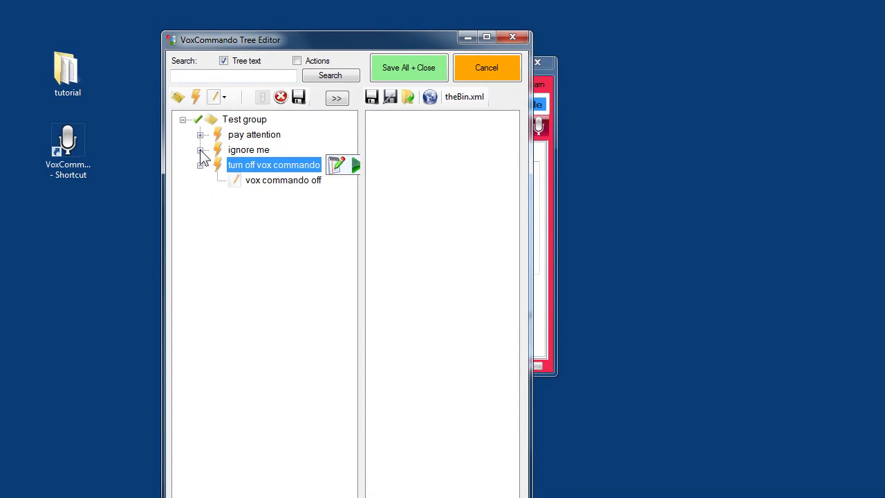
pyautogui.click(200, 149)
pyautogui.click(200, 134)
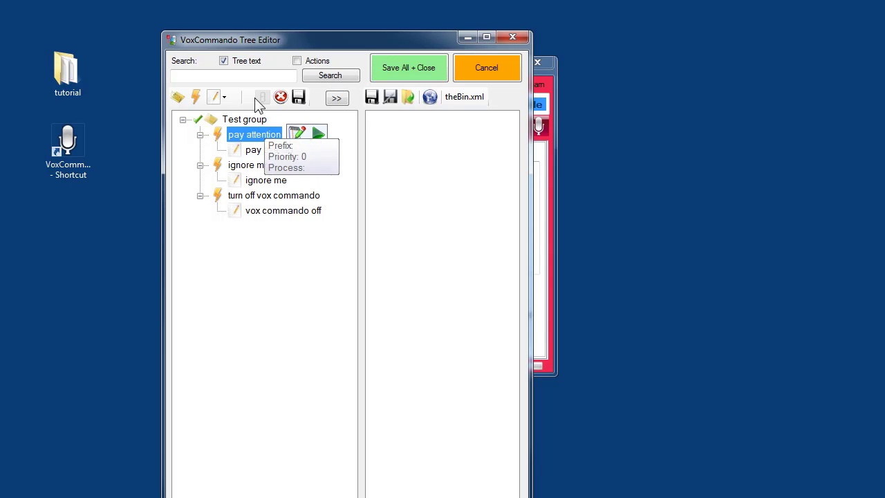
# - Arrange the main VoxCommando window and the Tree Editor side by side
pyautogui.click(556, 176)
pyautogui.moveTo(354, 65); pyautogui.dragTo(172, 26)
pyautogui.moveTo(433, 38); pyautogui.dragTo(633, 30)
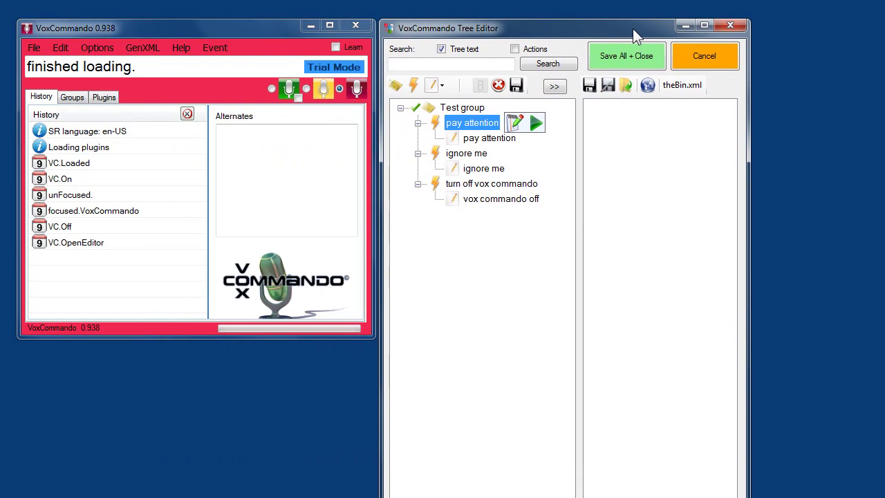
# - Switch the listening mode through On, Standby and Off in turn
pyautogui.click(272, 88)
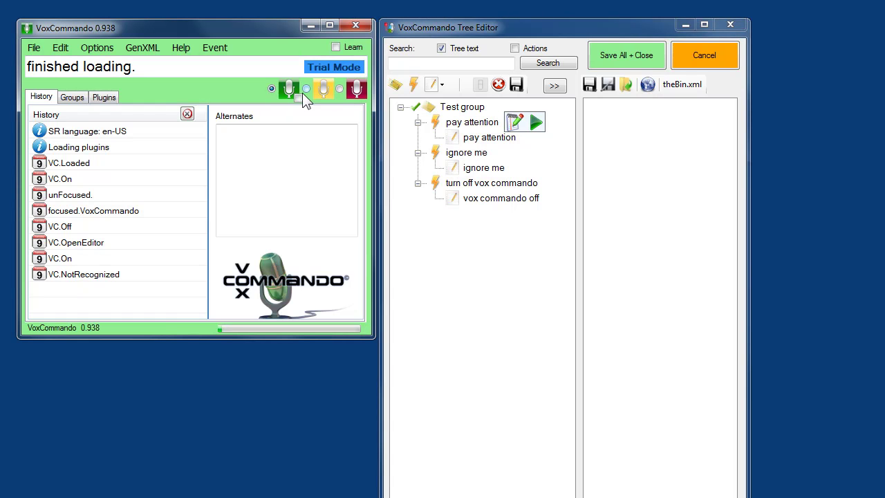
pyautogui.click(307, 88)
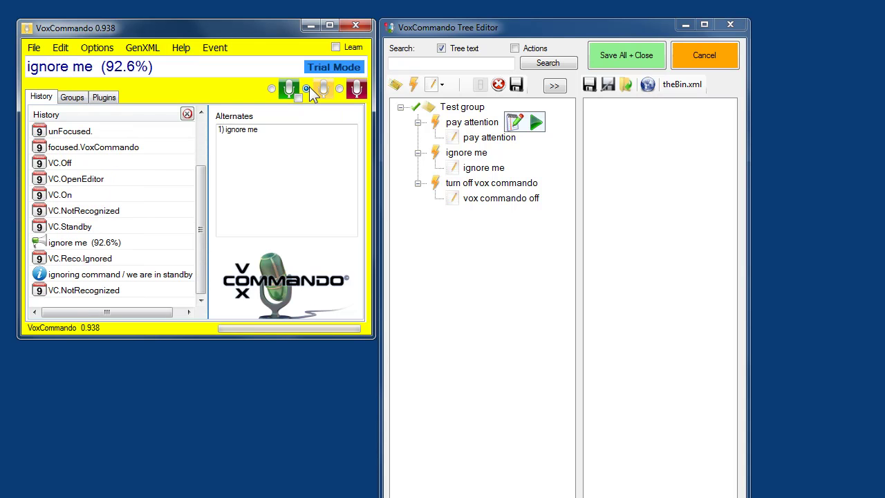
pyautogui.click(340, 88)
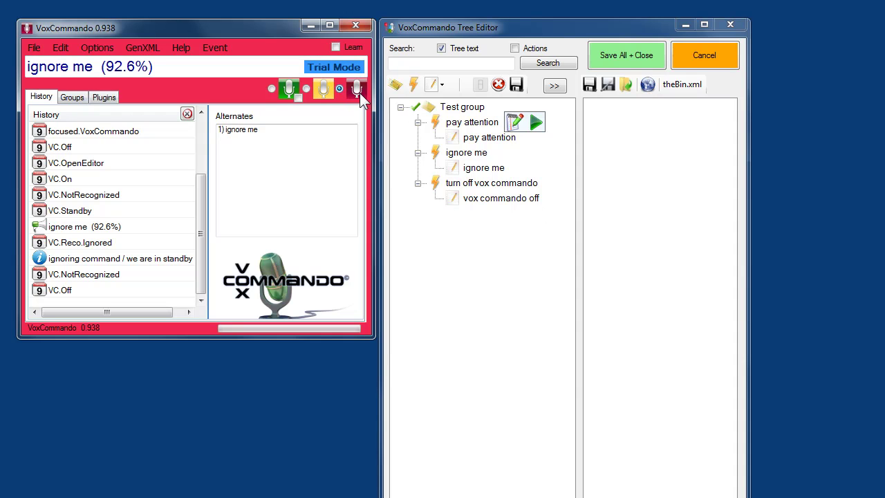
# - Test the voice commands in Standby and On modes, check the pay attention entry in the history, and switch listening off
pyautogui.click(307, 89)
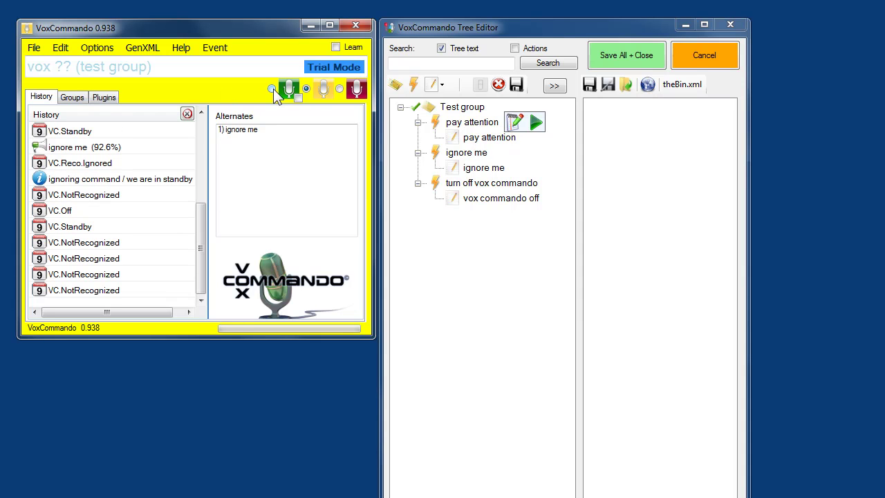
pyautogui.click(499, 168)
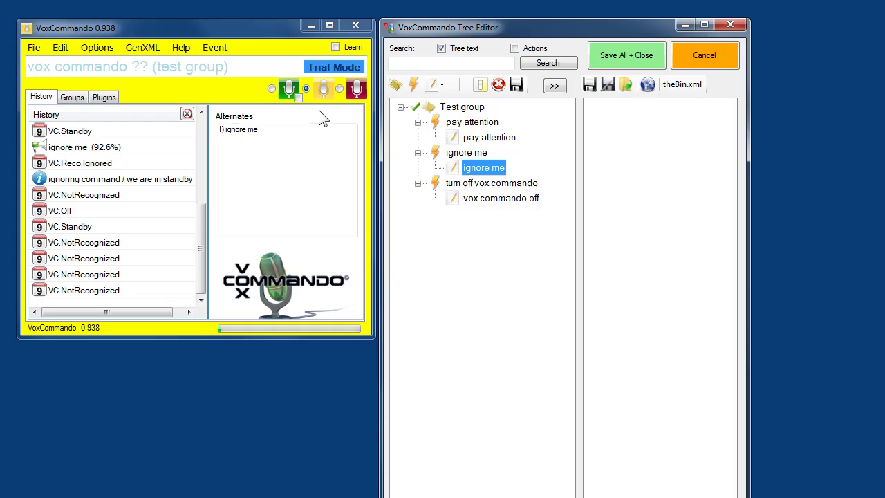
pyautogui.click(271, 89)
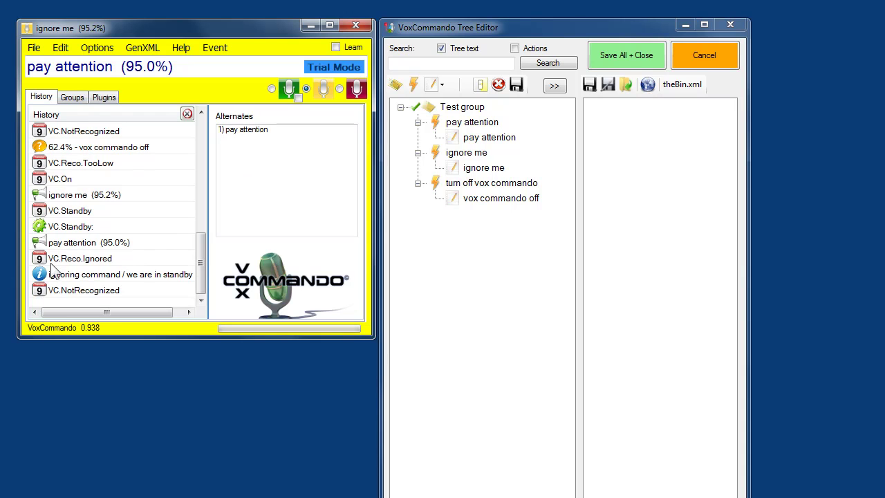
pyautogui.click(50, 245)
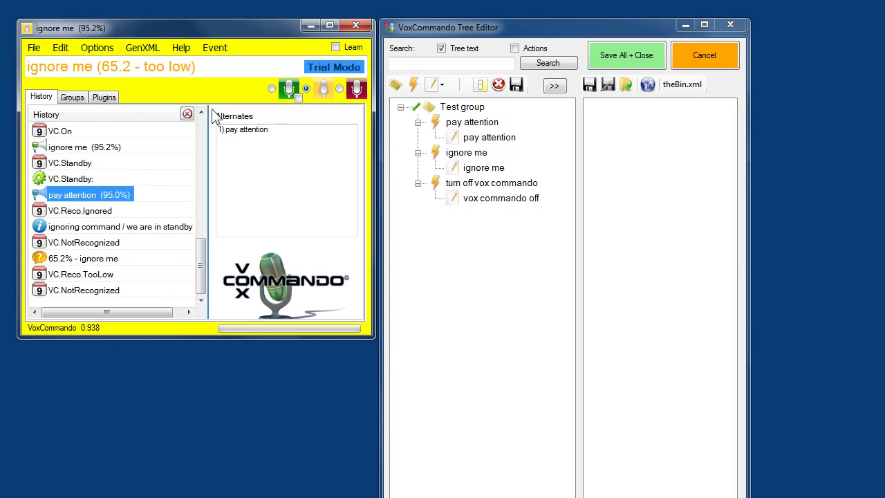
pyautogui.click(358, 88)
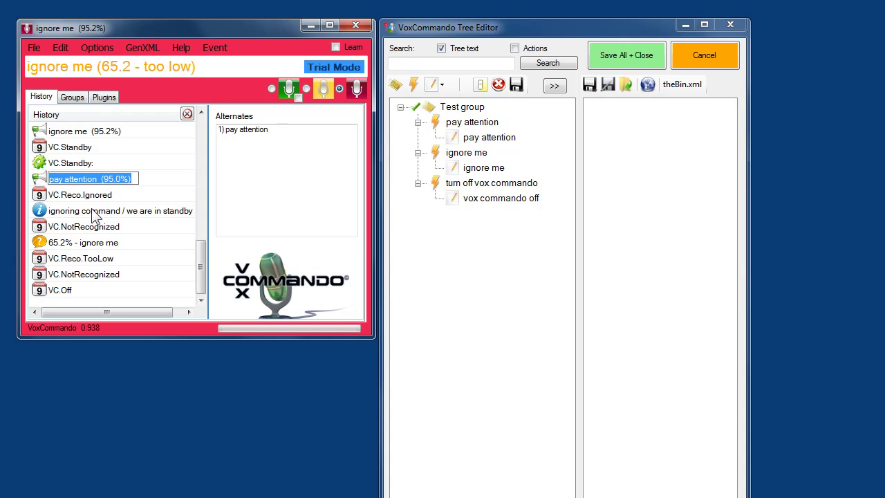
# - Enable Always On for the pay attention command and save the command tree, declining to save the bin file
pyautogui.click(449, 124)
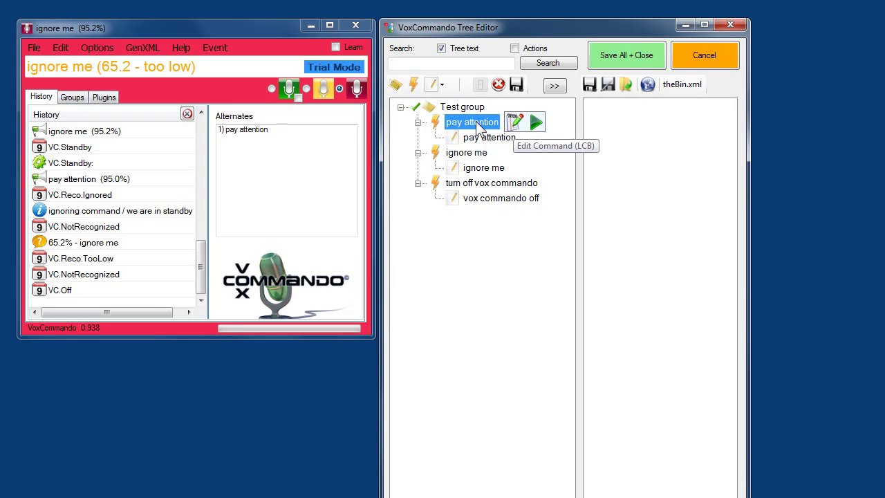
pyautogui.moveTo(441, 131)
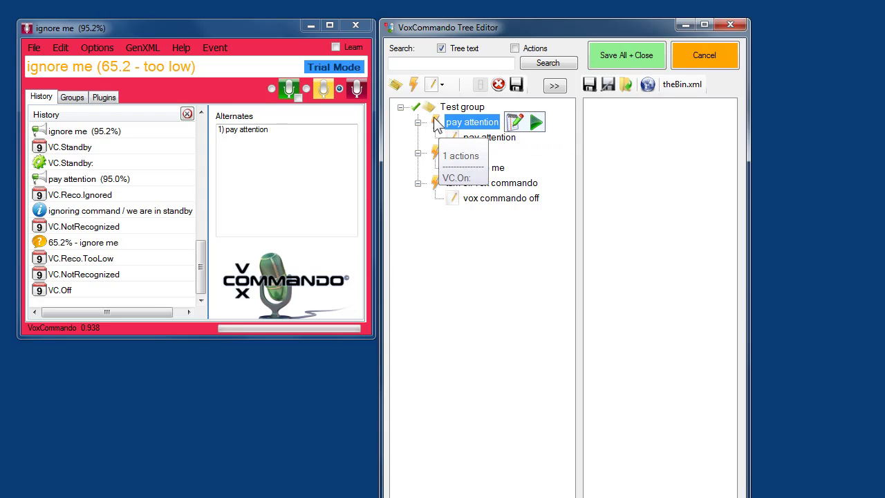
pyautogui.doubleClick(441, 131)
pyautogui.doubleClick(437, 132)
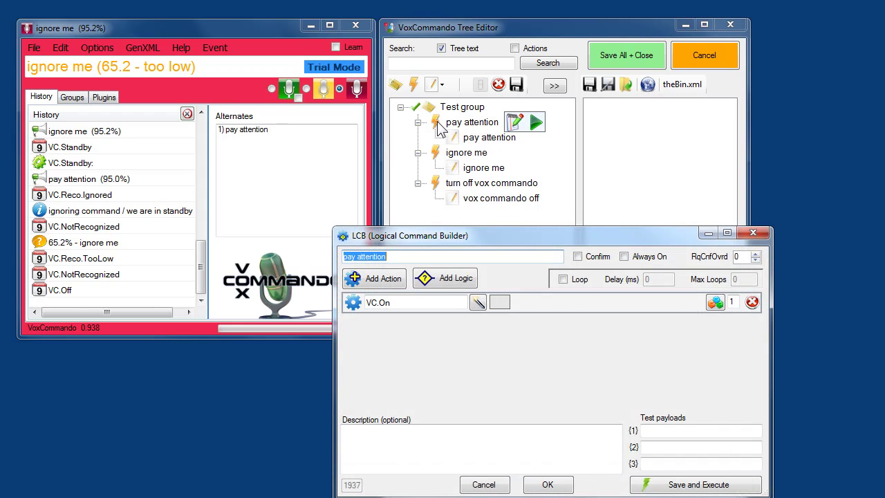
pyautogui.moveTo(459, 241); pyautogui.dragTo(320, 157)
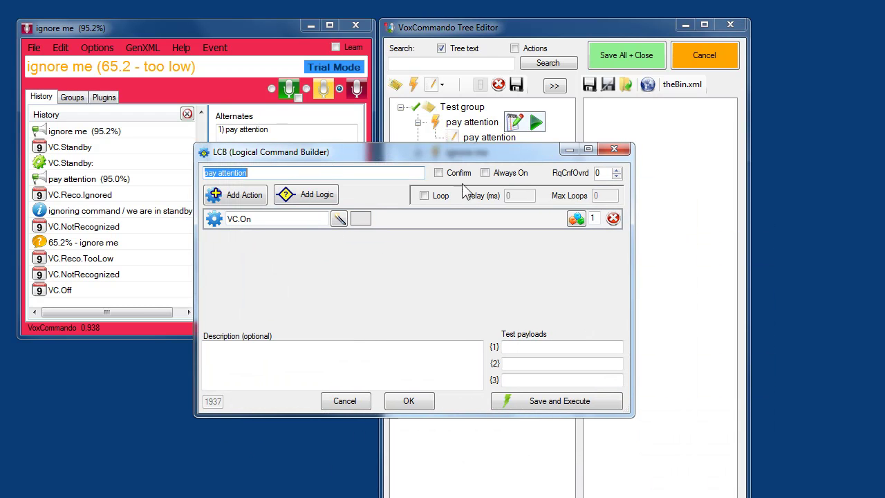
pyautogui.click(486, 173)
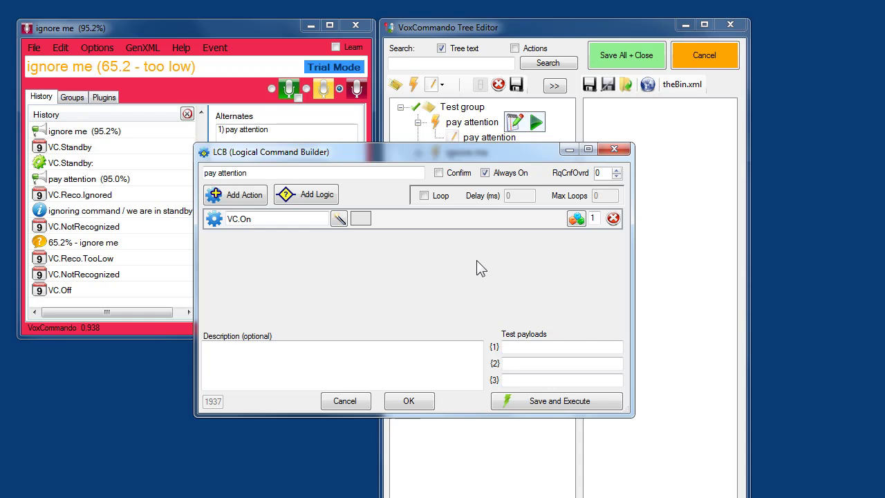
pyautogui.click(409, 401)
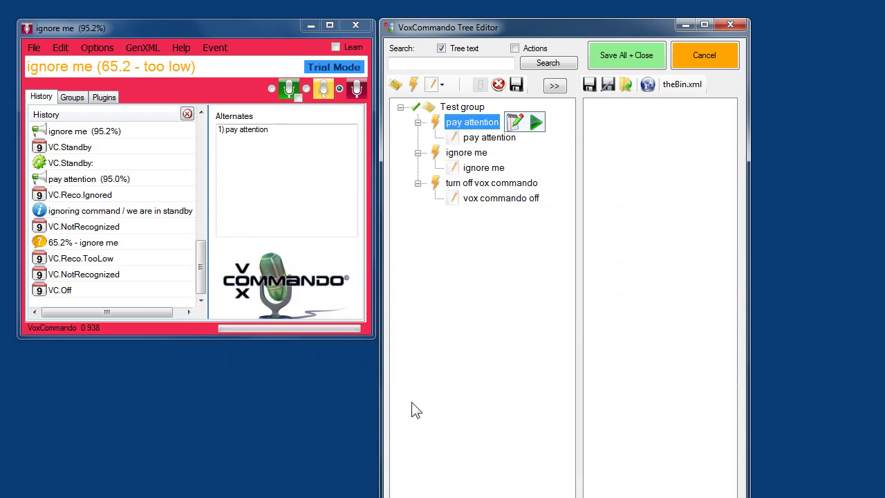
pyautogui.click(629, 56)
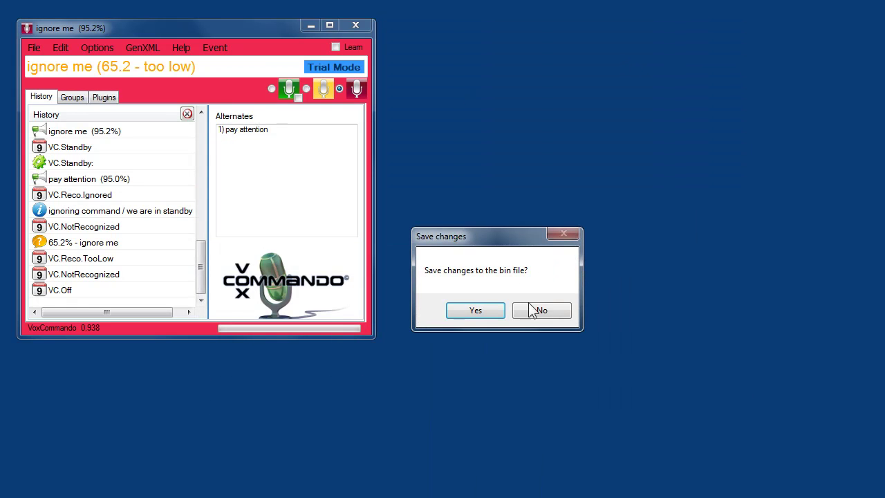
pyautogui.click(548, 313)
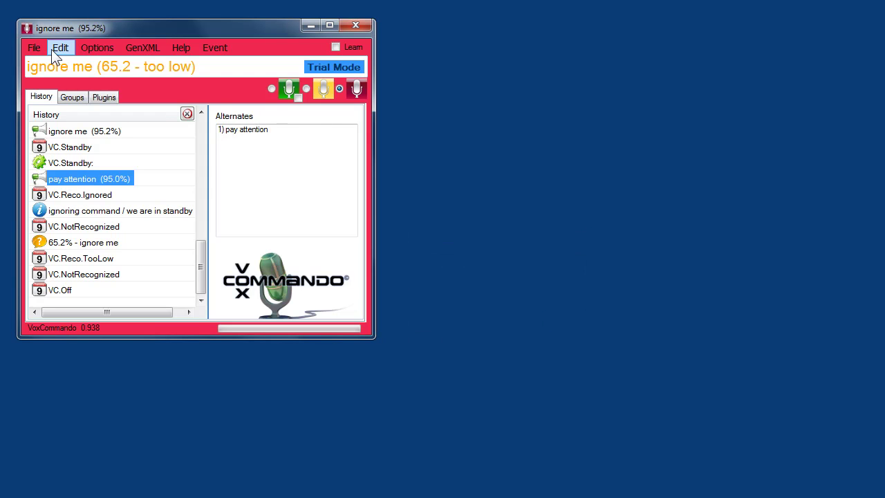
# - Purge the cache and perform a quick restart
pyautogui.click(34, 48)
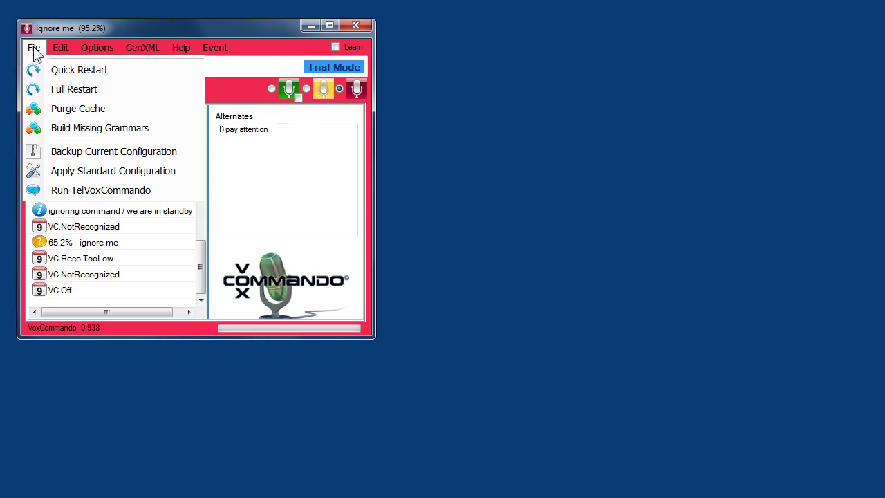
pyautogui.click(70, 109)
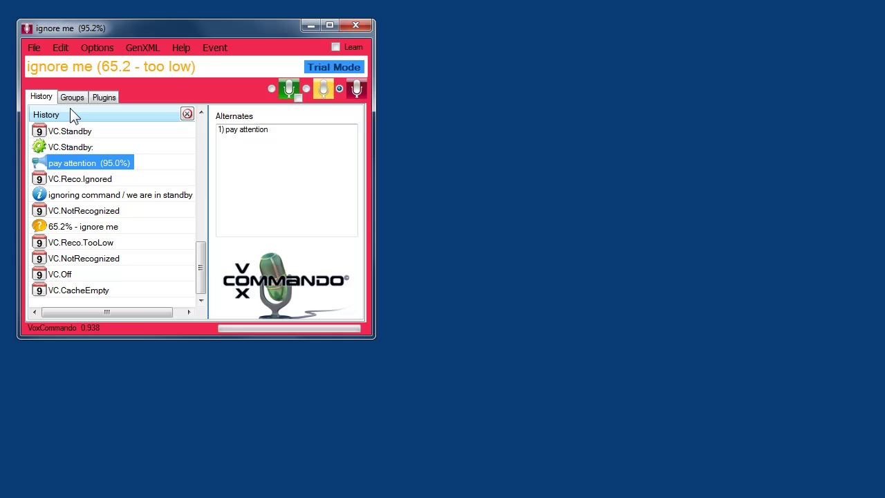
pyautogui.click(34, 48)
pyautogui.click(61, 69)
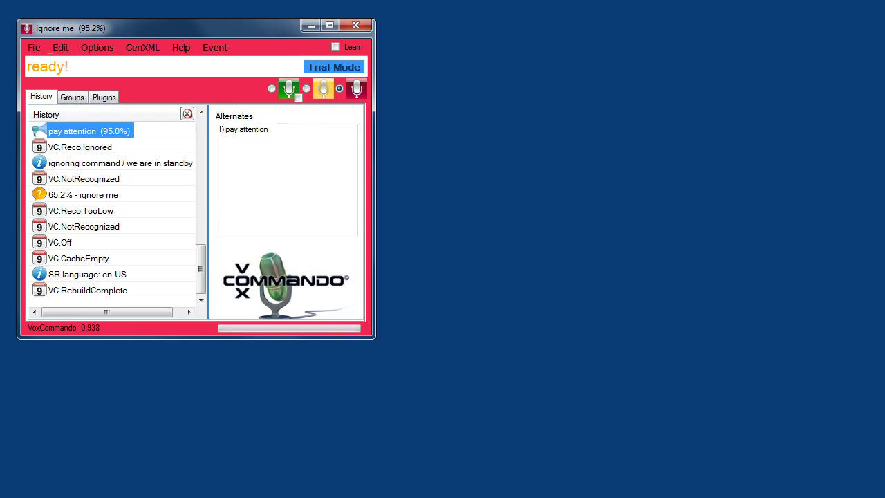
# - Test the pay attention and ignore me voice commands starting from Standby mode, and switch listening off
pyautogui.click(307, 89)
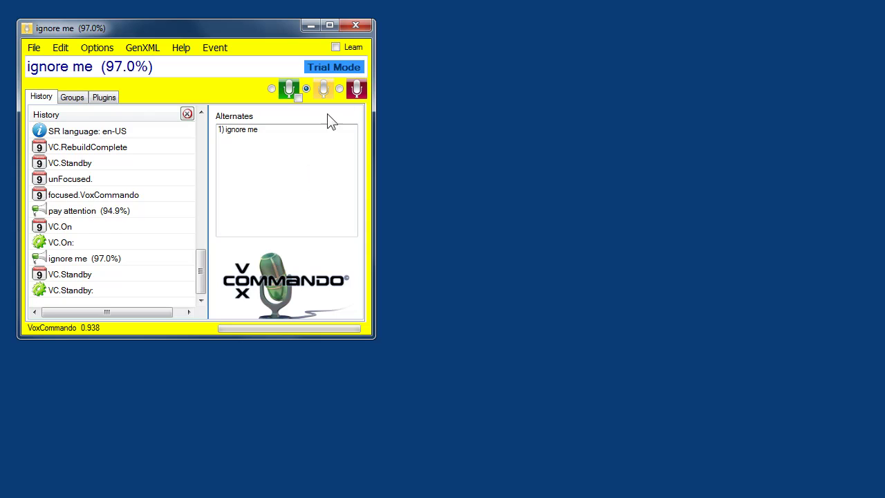
pyautogui.click(354, 91)
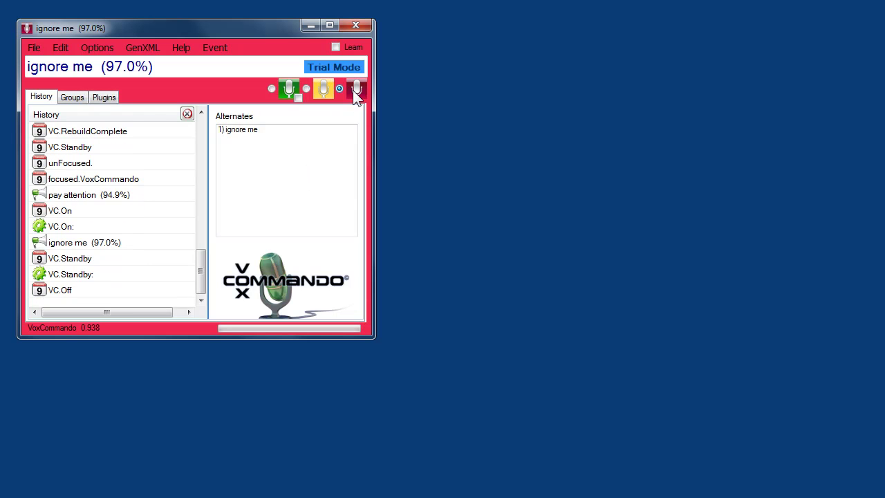
# - Reopen the command tree editor and review the prefix mode settings in the general options, closing the options without saving
pyautogui.click(61, 50)
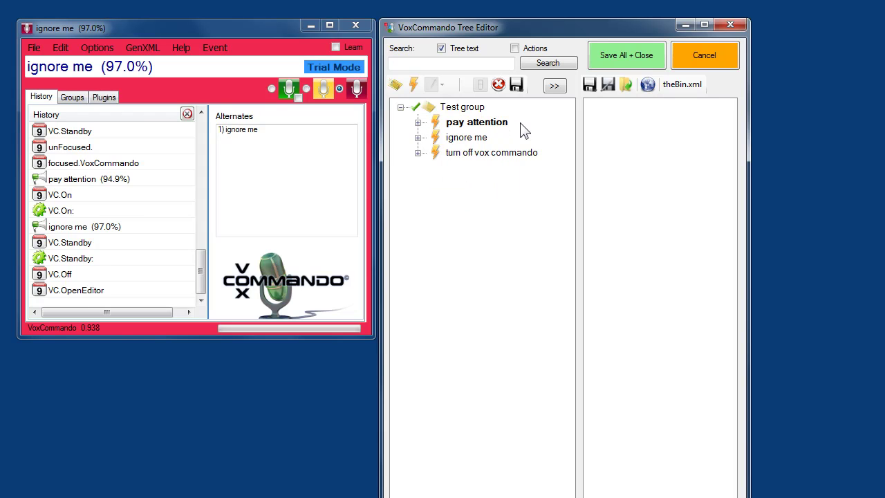
pyautogui.click(100, 48)
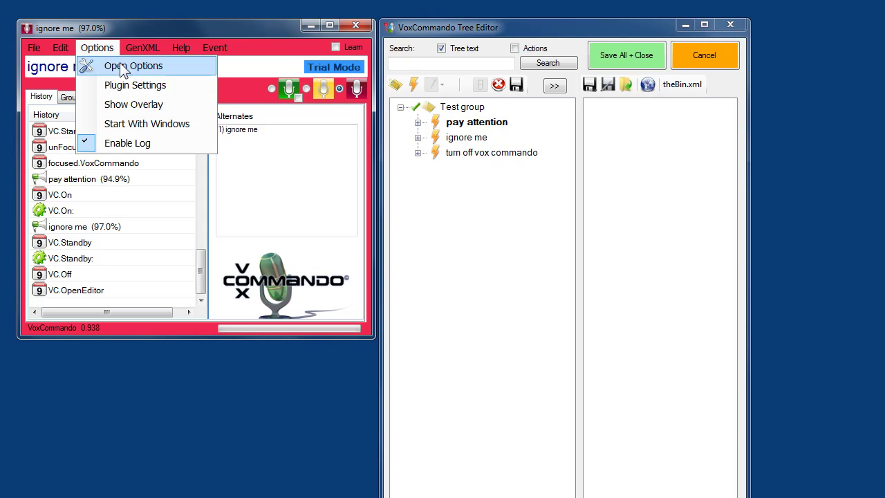
pyautogui.click(122, 66)
pyautogui.moveTo(98, 2); pyautogui.dragTo(235, 94)
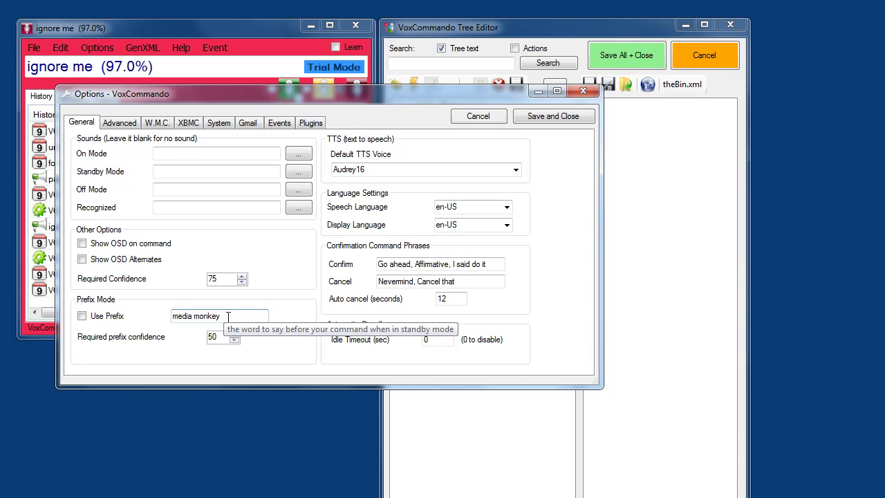
pyautogui.click(477, 117)
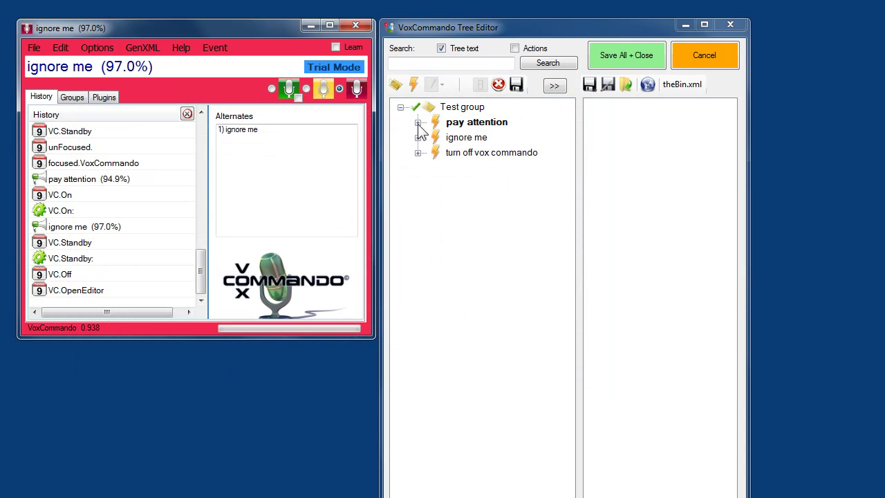
# - Expand the pay attention command and examine the details of the command and its phrase
pyautogui.click(418, 123)
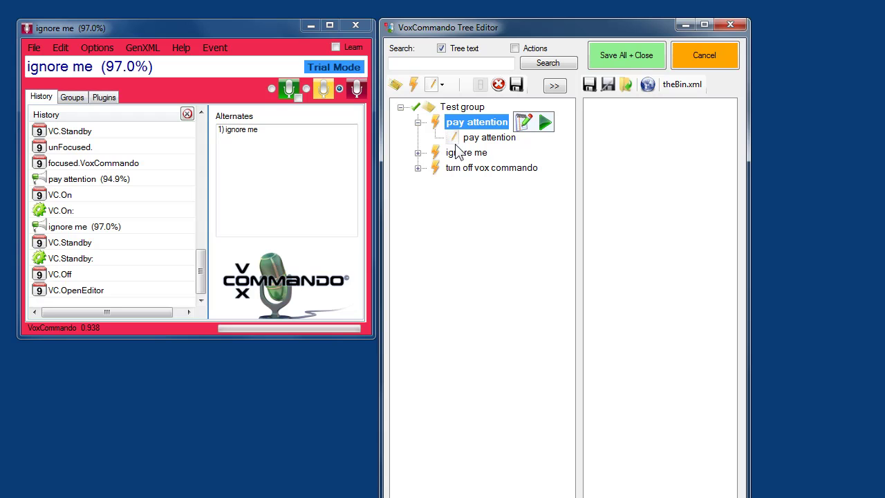
pyautogui.moveTo(446, 132)
pyautogui.moveTo(467, 168)
pyautogui.moveTo(444, 113)
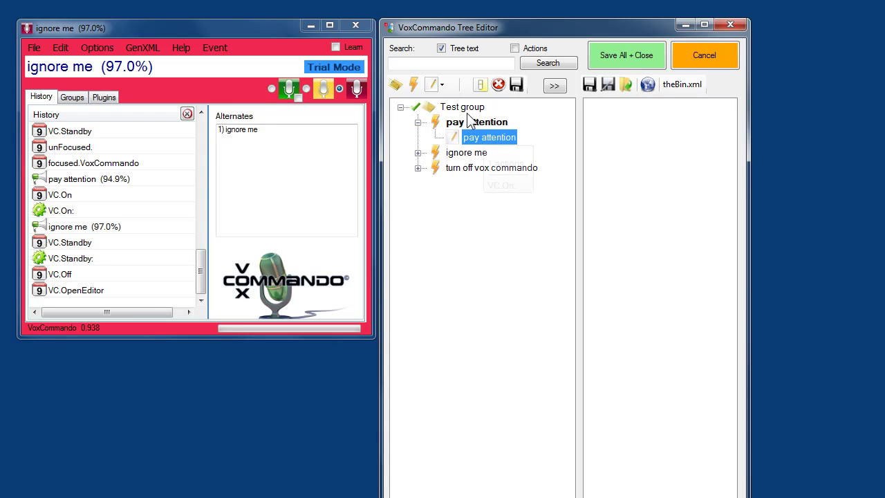
# - Add a second phrase, "please", to the pay attention command
pyautogui.click(441, 85)
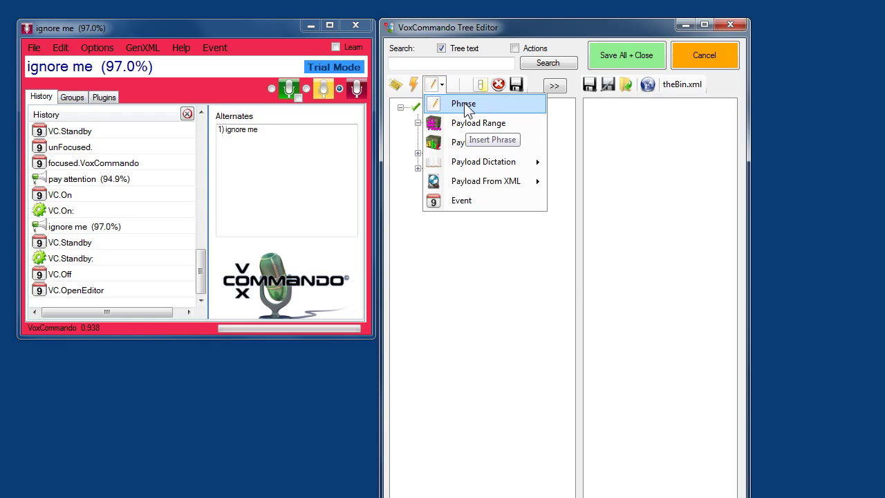
pyautogui.click(468, 107)
pyautogui.write('please')
pyautogui.press('Return')
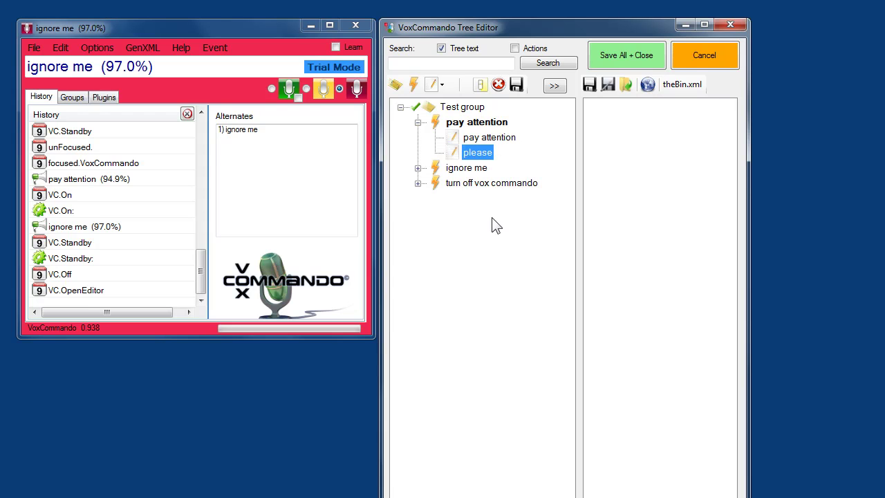
# - Extend the pay attention phrase with the alternatives "listen up" and "lets do this", and hide the bin pane
pyautogui.click(478, 138)
pyautogui.click(509, 140)
pyautogui.click(518, 138)
pyautogui.write(', listen up, ')
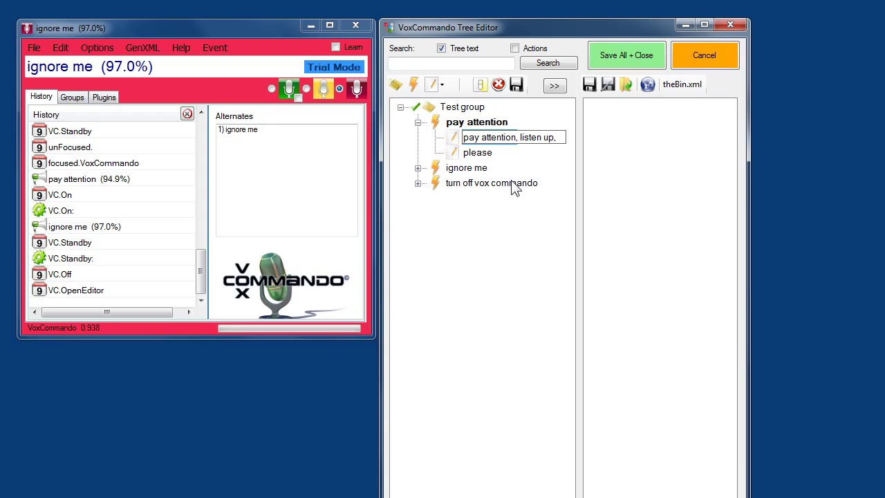
pyautogui.write('lets do this')
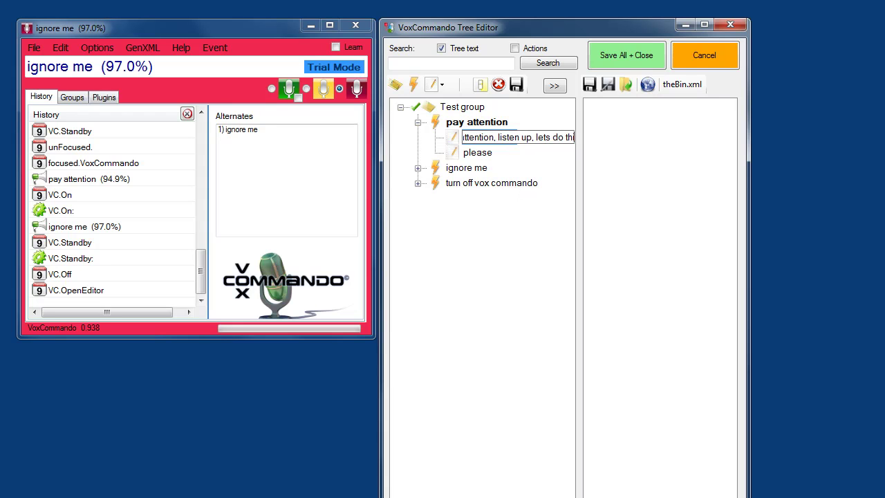
pyautogui.click(553, 85)
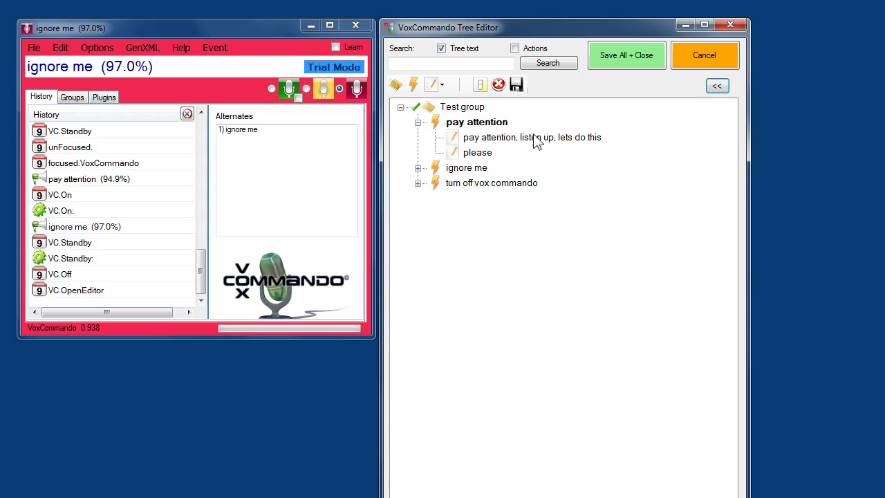
# - Make the "please" phrase optional and save the command tree without saving changes to the bin file
pyautogui.click(480, 153)
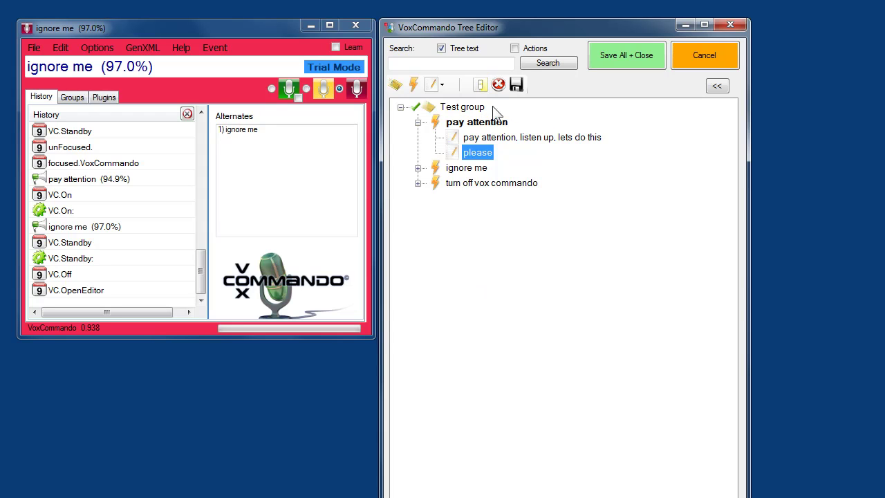
pyautogui.click(482, 87)
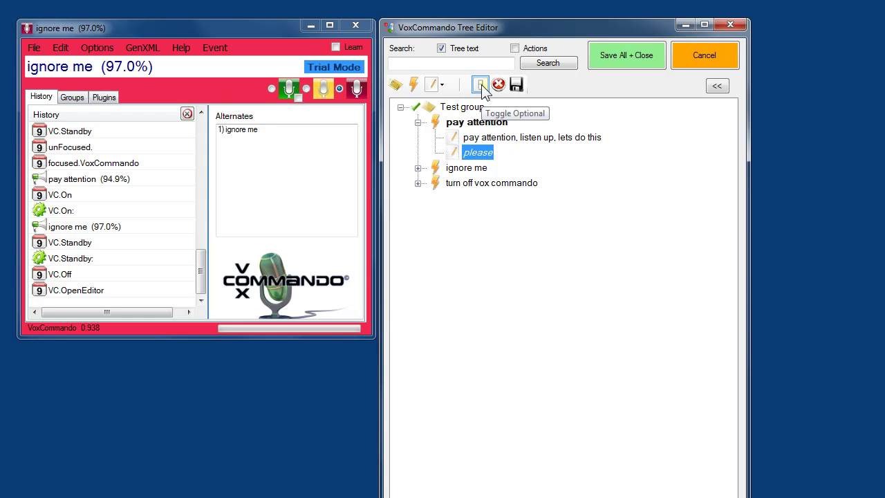
pyautogui.click(492, 137)
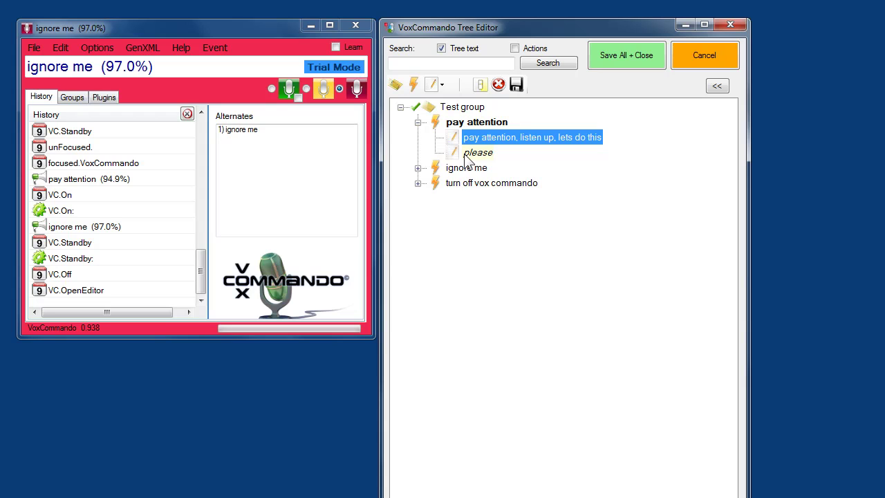
pyautogui.click(628, 58)
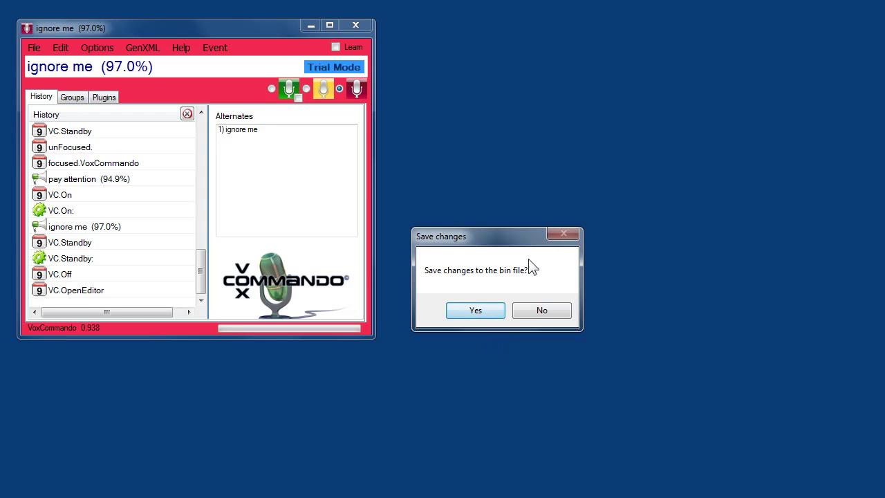
pyautogui.click(548, 317)
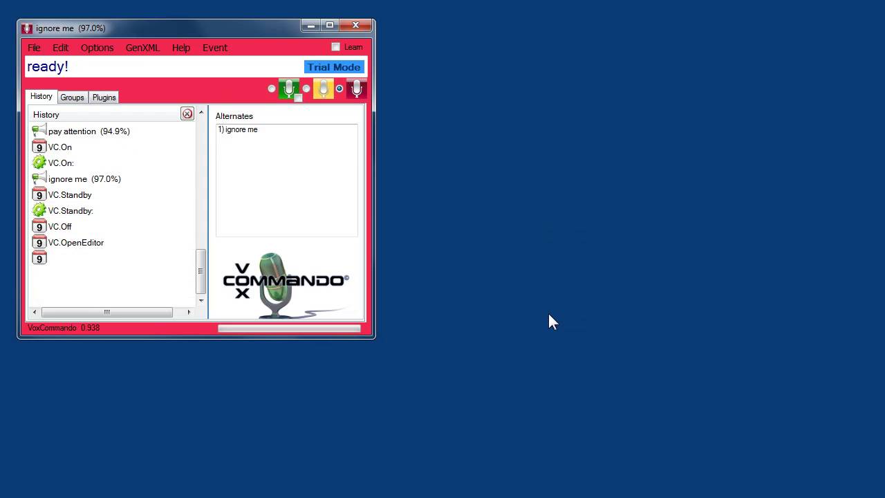
# - Test the voice phrases "lets do this", "ignore me" and "pay attention please" starting from Standby mode, and switch listening off
pyautogui.click(310, 87)
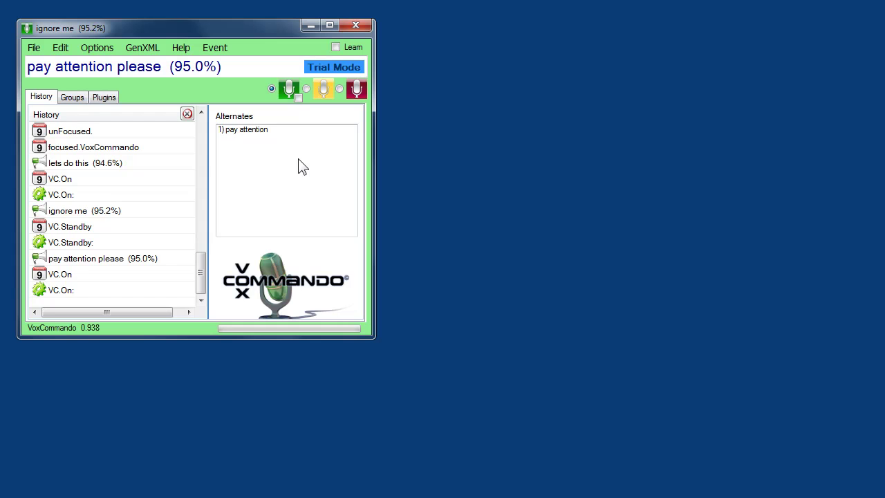
pyautogui.click(351, 90)
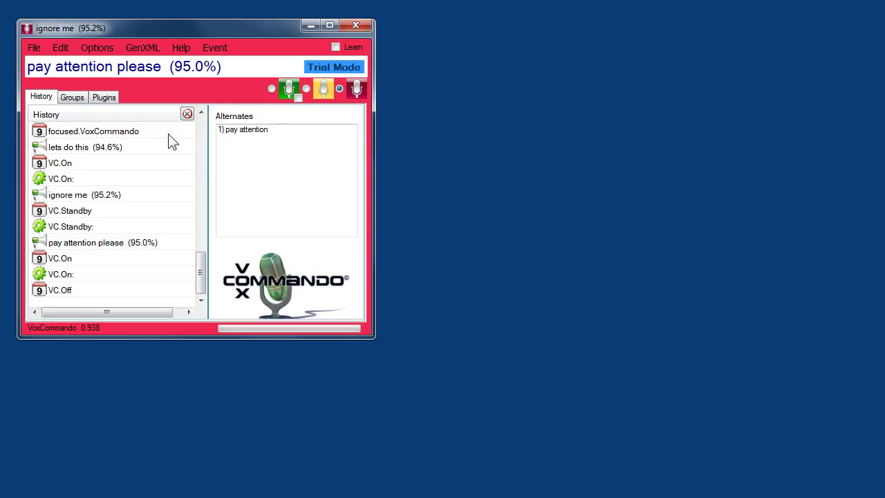
# - Generate the command help page, review the Test group's phrases in the browser, and close the browser
pyautogui.click(181, 47)
pyautogui.click(233, 62)
pyautogui.click(181, 47)
pyautogui.moveTo(230, 69)
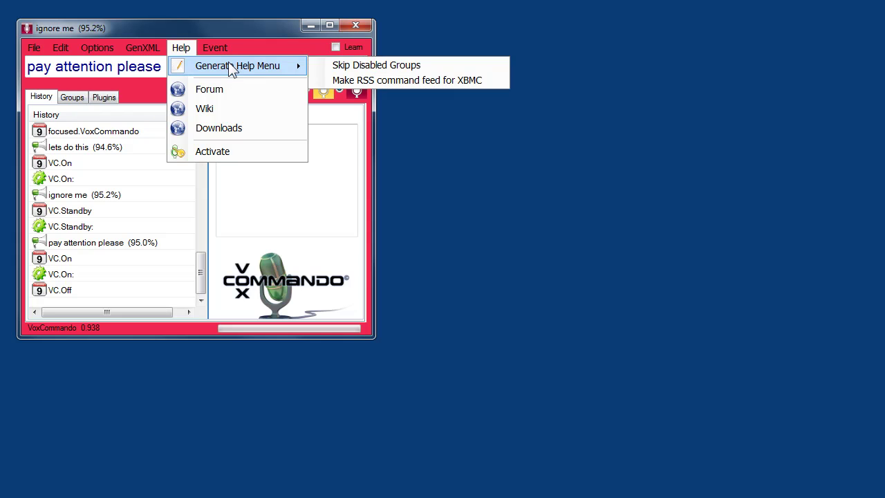
pyautogui.click(233, 70)
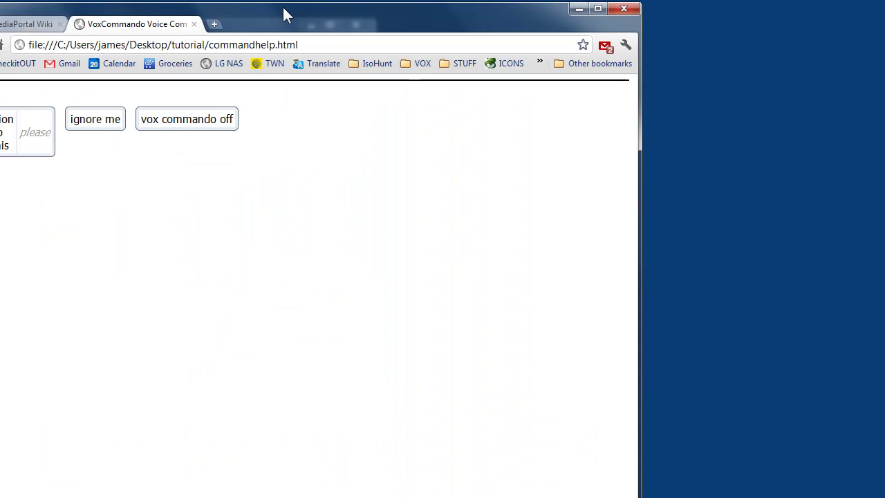
pyautogui.moveTo(283, 13); pyautogui.dragTo(469, 67)
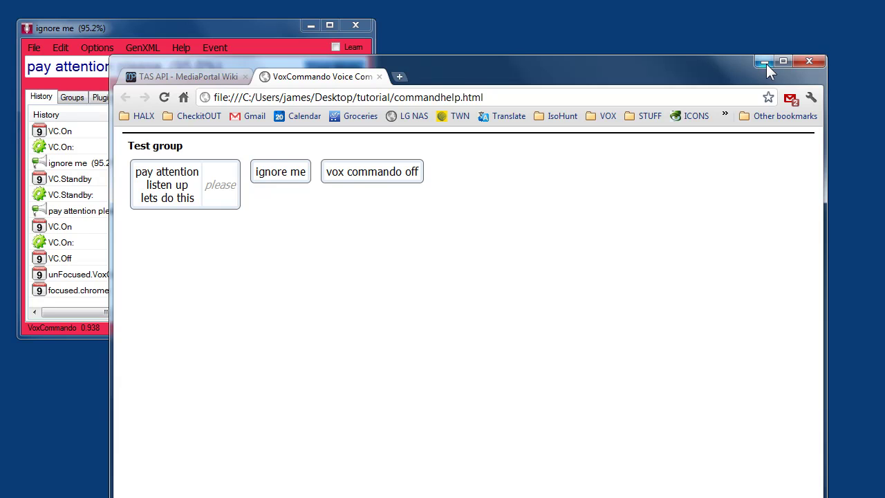
pyautogui.click(811, 63)
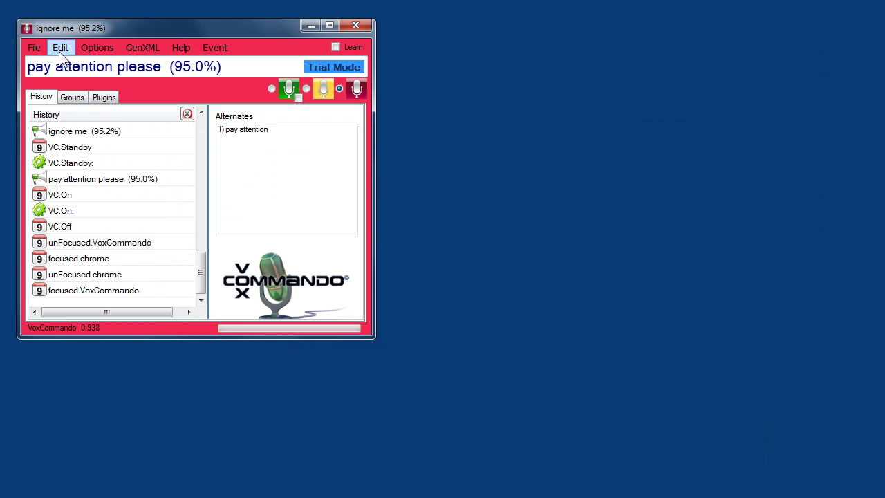
# - Reopen the command tree editor and add a group named "volume test" containing a new command with the default name
pyautogui.click(61, 48)
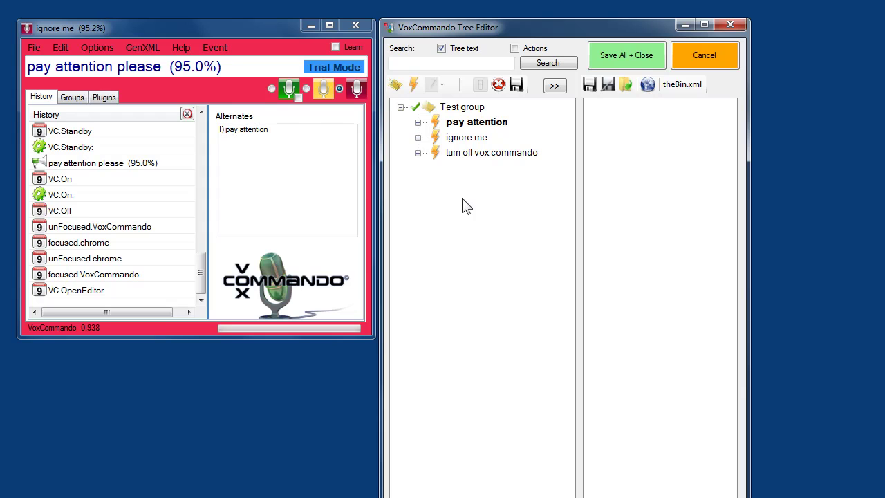
pyautogui.click(395, 84)
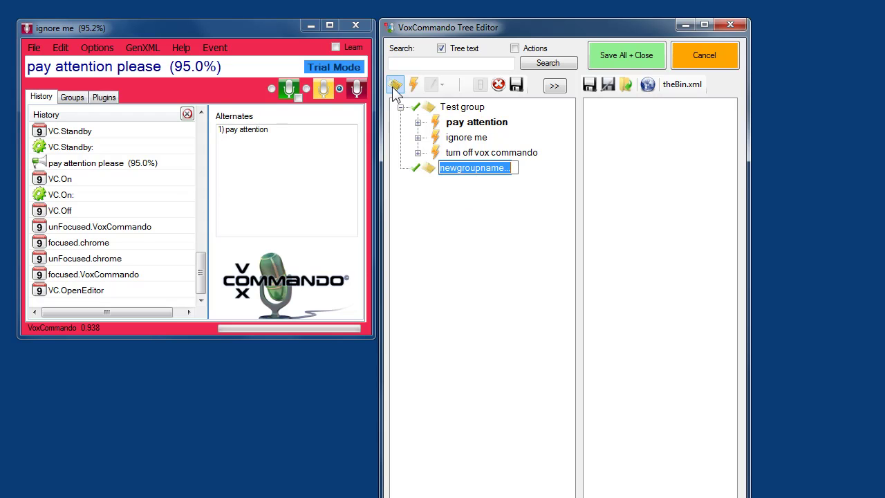
pyautogui.write('volume test')
pyautogui.press('Return')
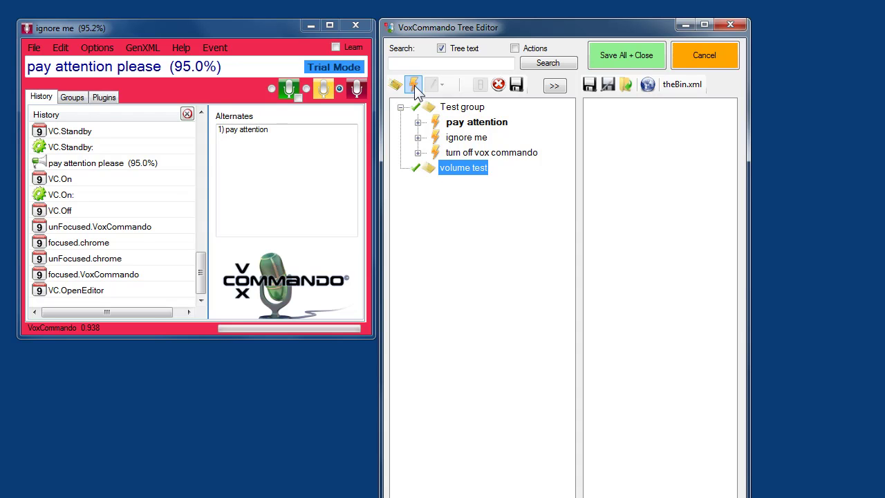
pyautogui.click(415, 88)
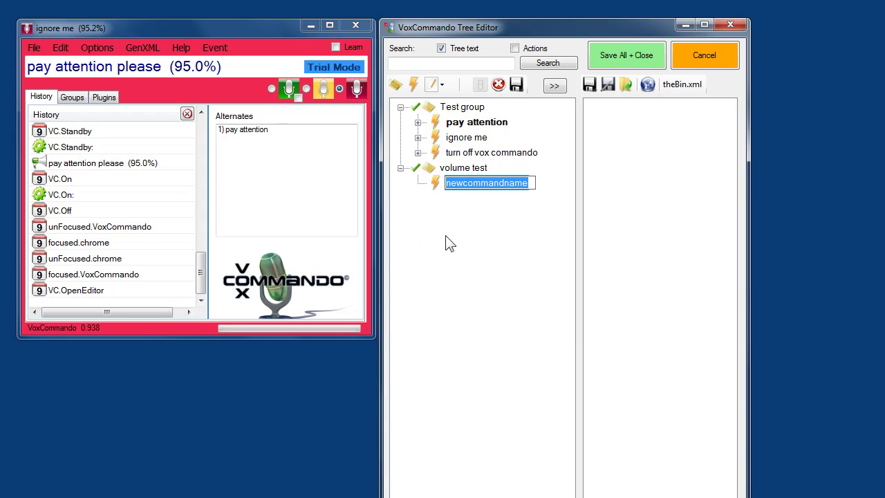
pyautogui.click(469, 202)
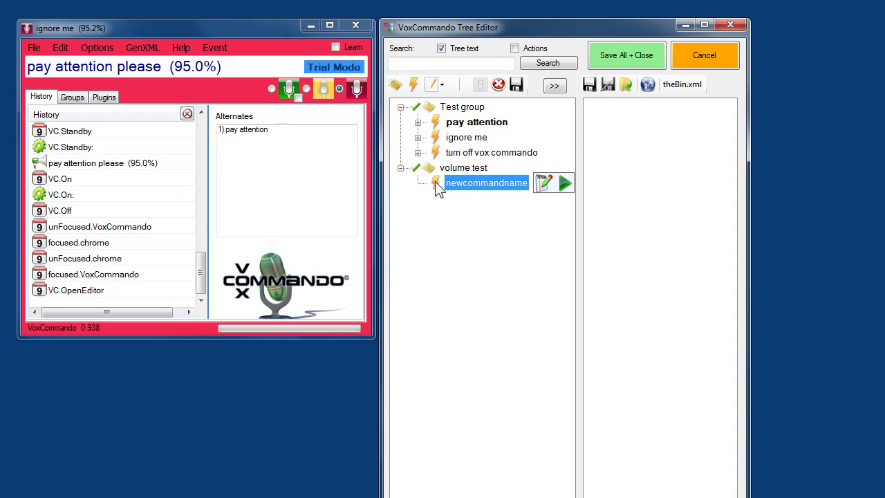
# - View the new command's editing options and its Logical Command Builder, closing the builder without changes
pyautogui.rightClick(437, 190)
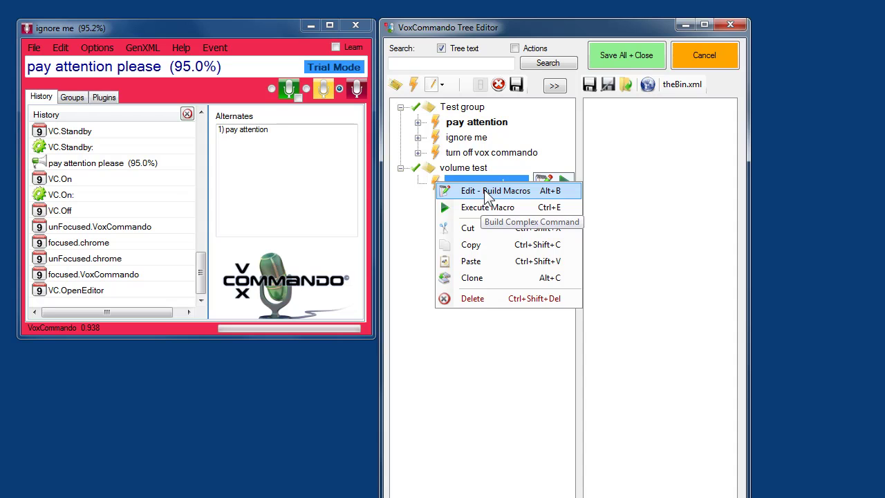
pyautogui.click(465, 346)
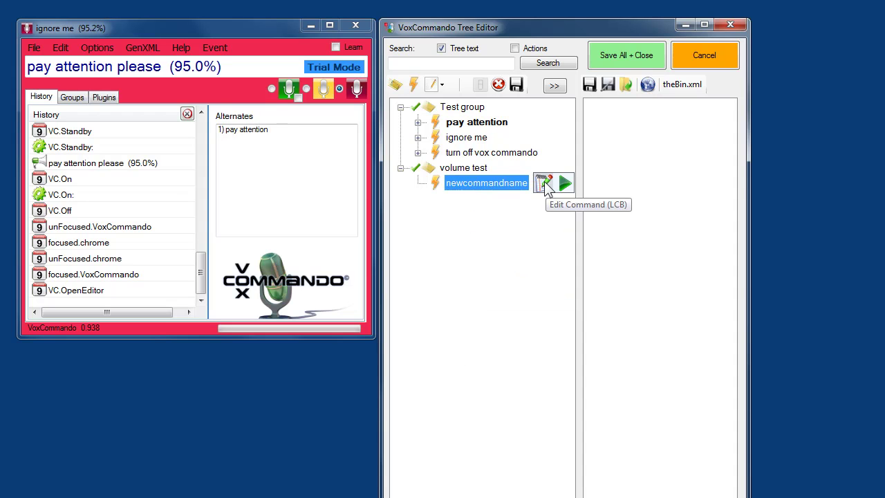
pyautogui.doubleClick(432, 185)
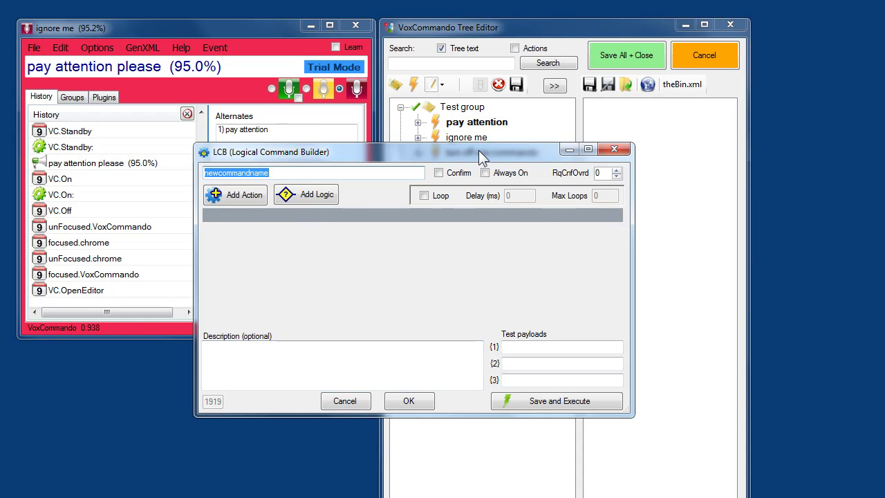
pyautogui.click(346, 401)
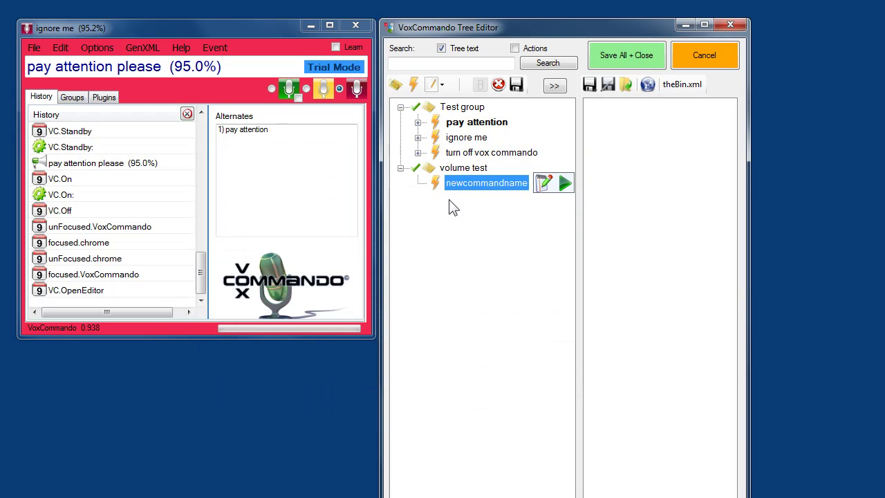
# - Collapse the Test group and hide the bin pane to make room for the command tree
pyautogui.click(400, 108)
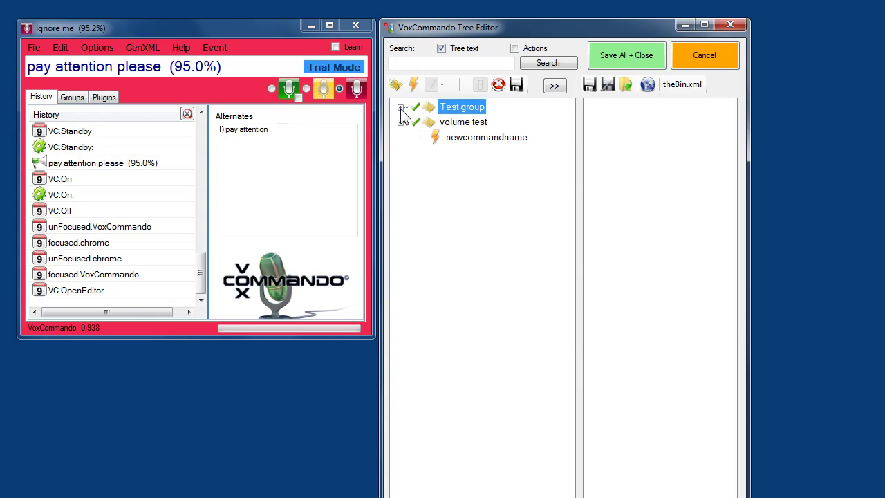
pyautogui.click(555, 85)
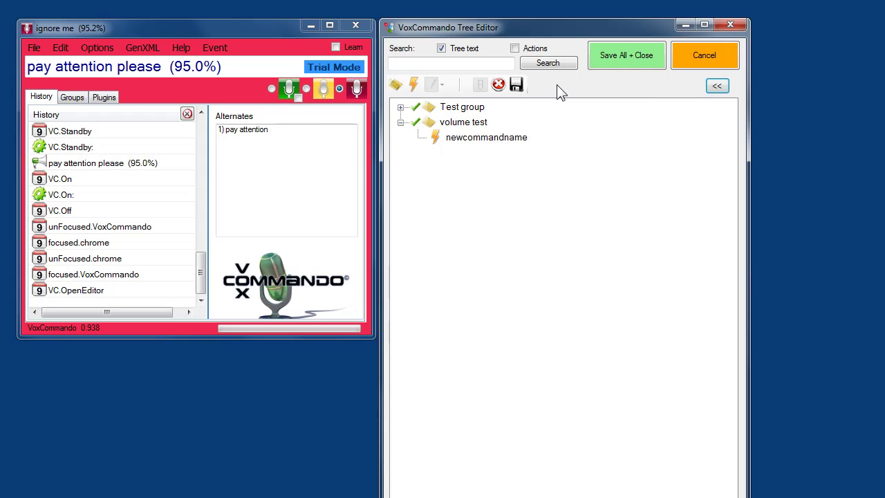
pyautogui.click(717, 86)
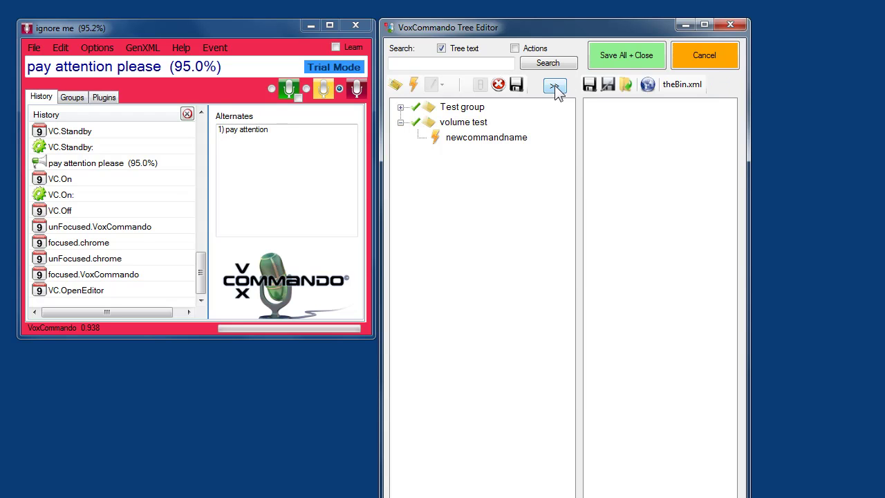
pyautogui.click(554, 86)
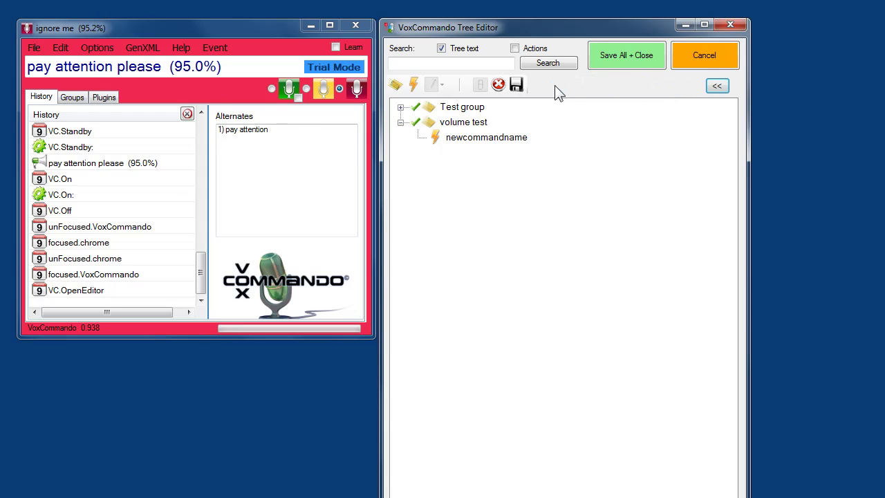
# - Rename the new command in the volume test group as "set system volume"
pyautogui.click(458, 138)
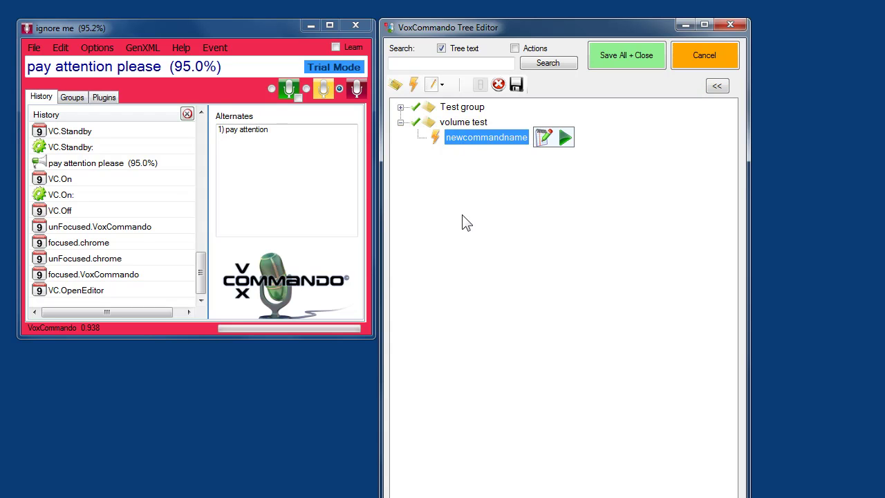
pyautogui.click(458, 137)
pyautogui.write('set sys')
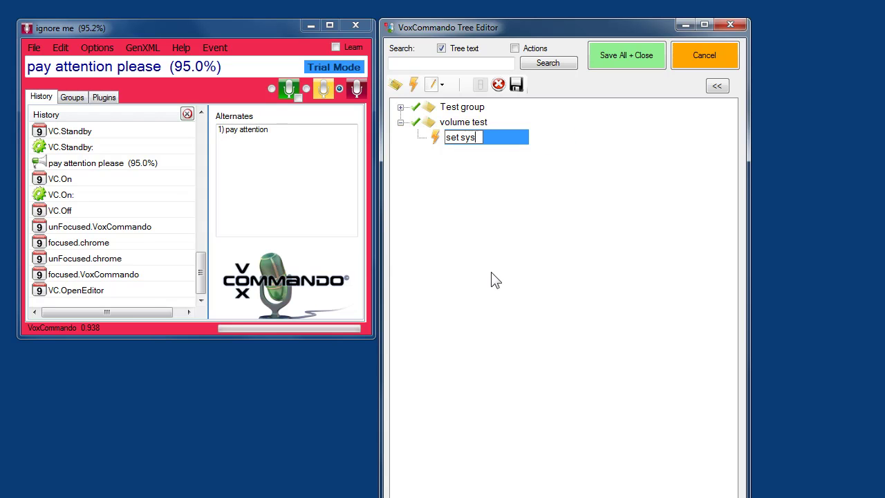
pyautogui.write('tem volume')
pyautogui.press('Return')
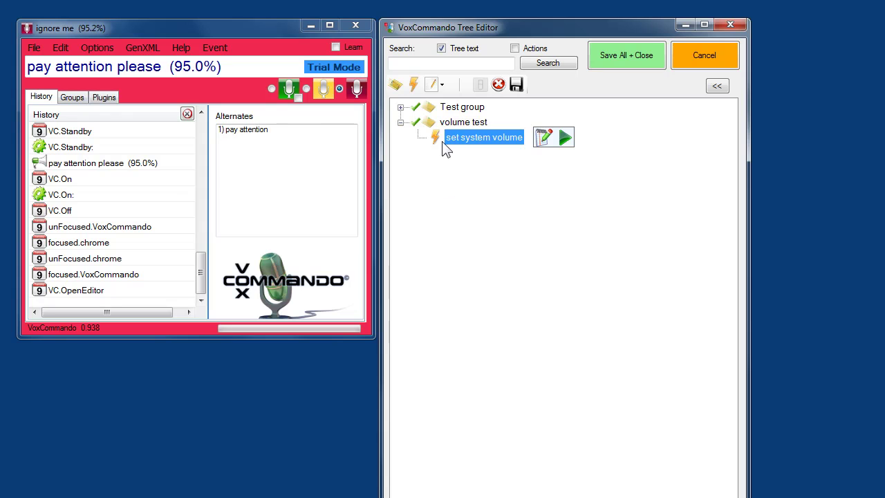
# - Add a phrase reading "set volume" to the set system volume command
pyautogui.click(442, 85)
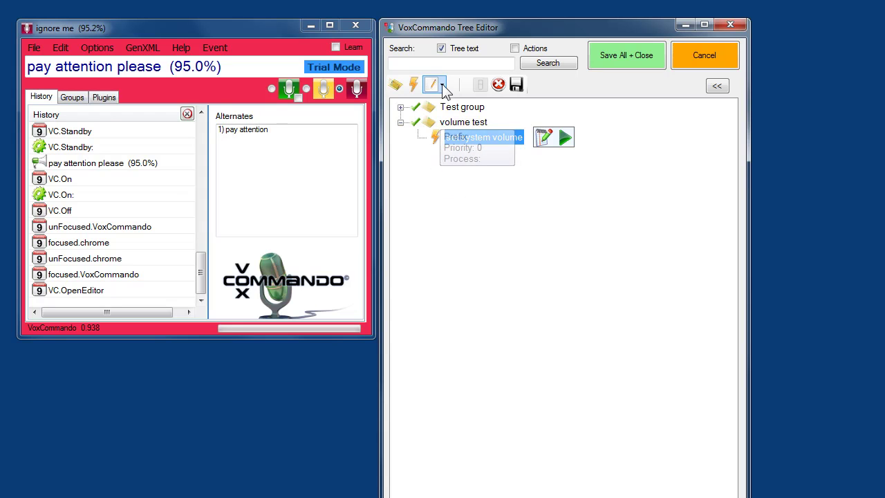
pyautogui.click(463, 104)
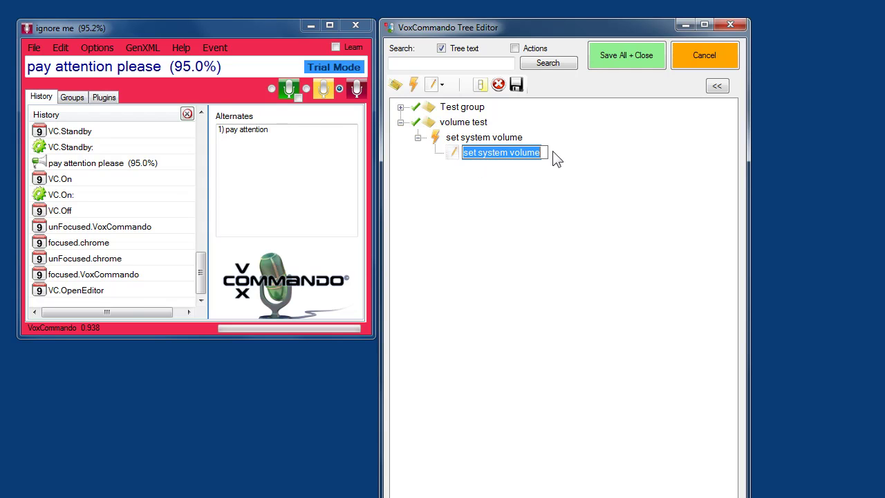
pyautogui.moveTo(544, 152); pyautogui.dragTo(458, 153)
pyautogui.write('set volume')
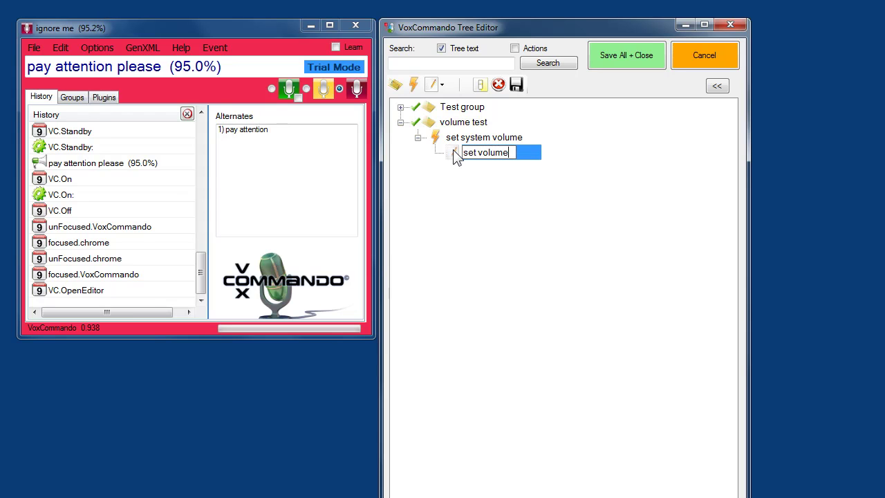
pyautogui.press('Return')
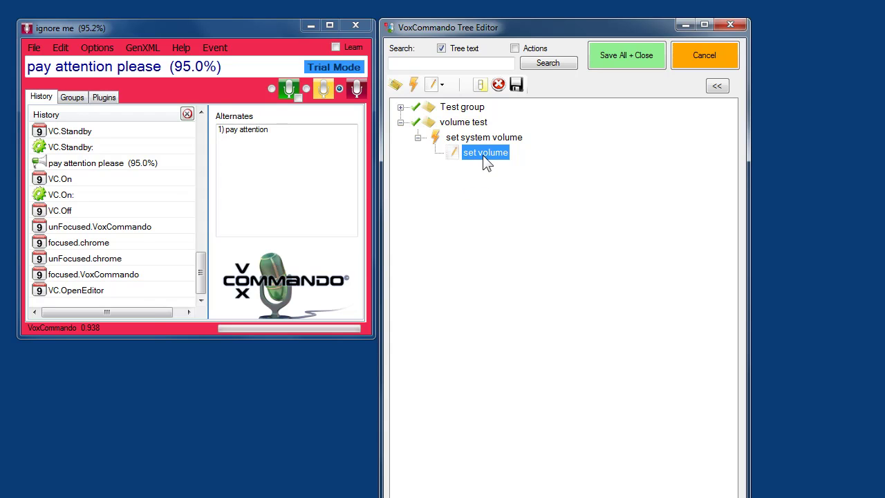
# - Add a payload range of 0,100 after the "set volume" phrase
pyautogui.click(442, 85)
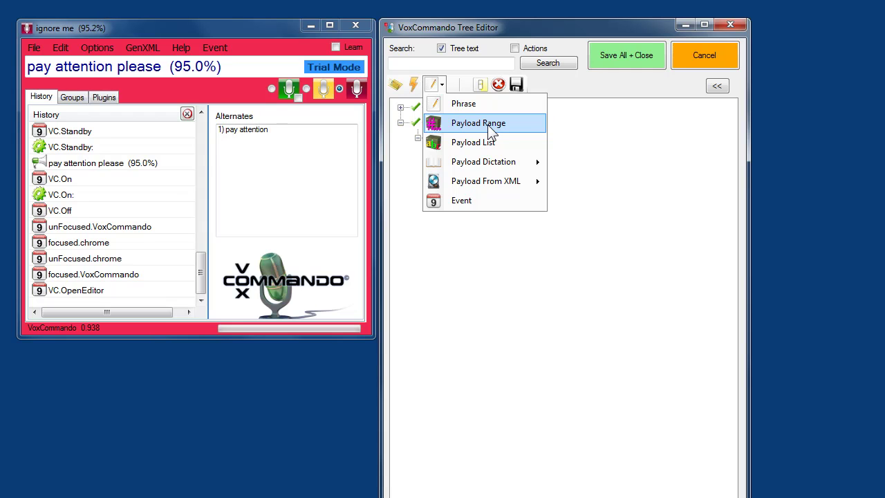
pyautogui.click(466, 126)
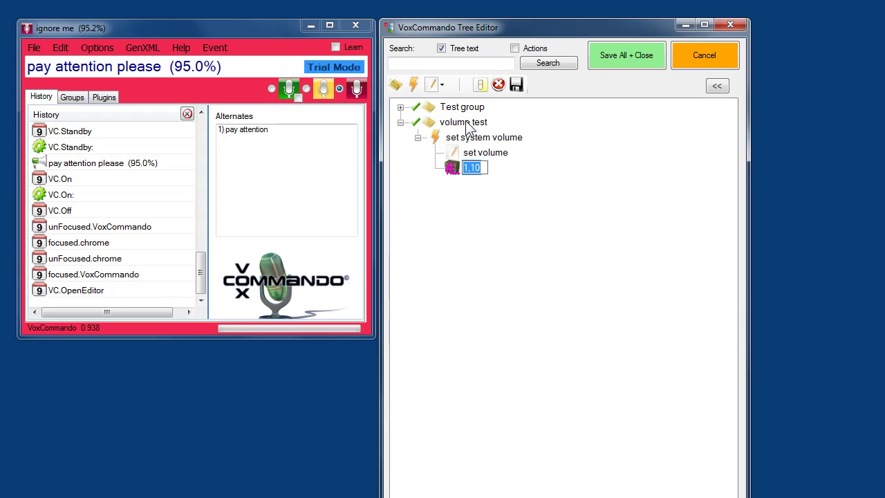
pyautogui.write('0,10')
pyautogui.press('Return')
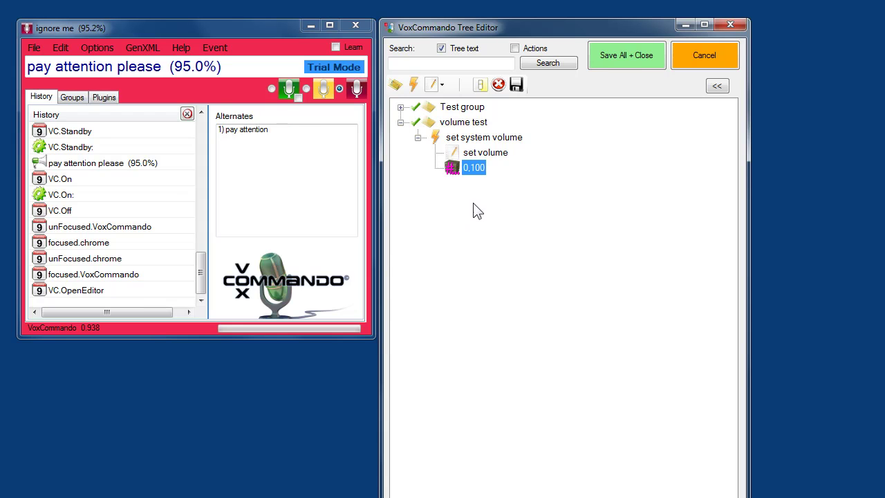
# - Save the command tree and close the editor, declining to save changes to the bin file
pyautogui.click(626, 55)
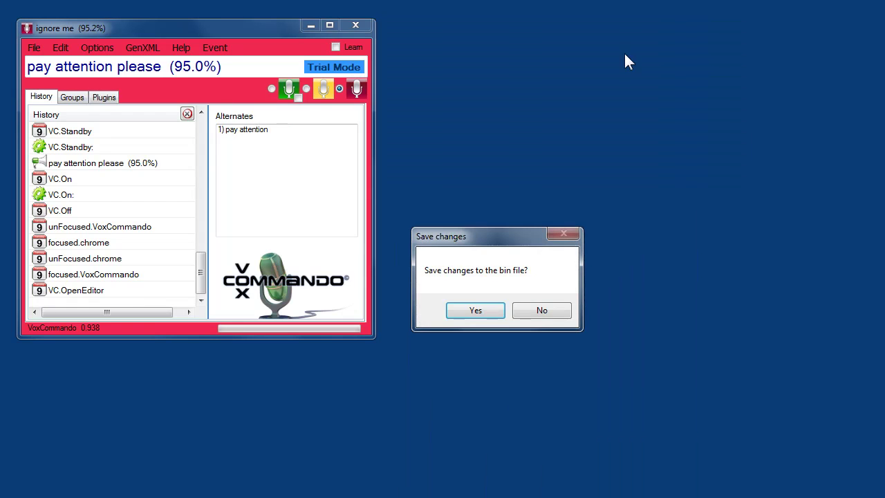
pyautogui.click(547, 311)
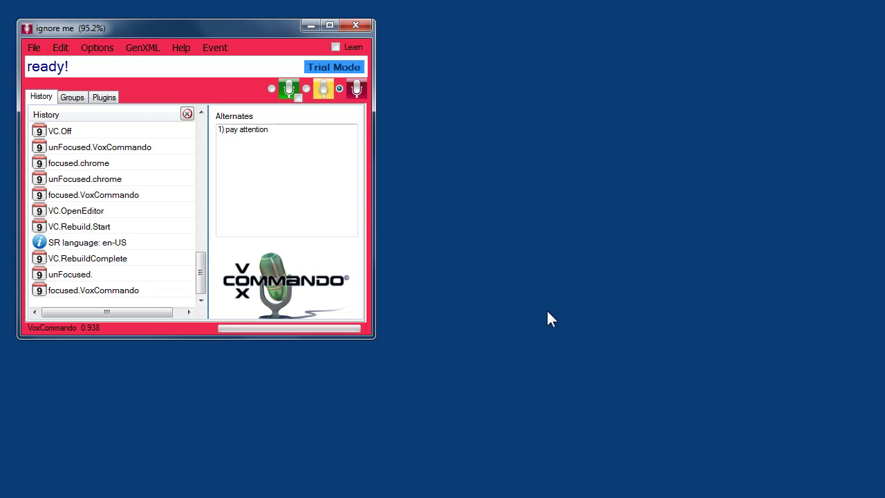
# - Switch listening on to test "set volume 25" by voice, switch it off, and inspect the exception entry in the enlarged history
pyautogui.click(272, 88)
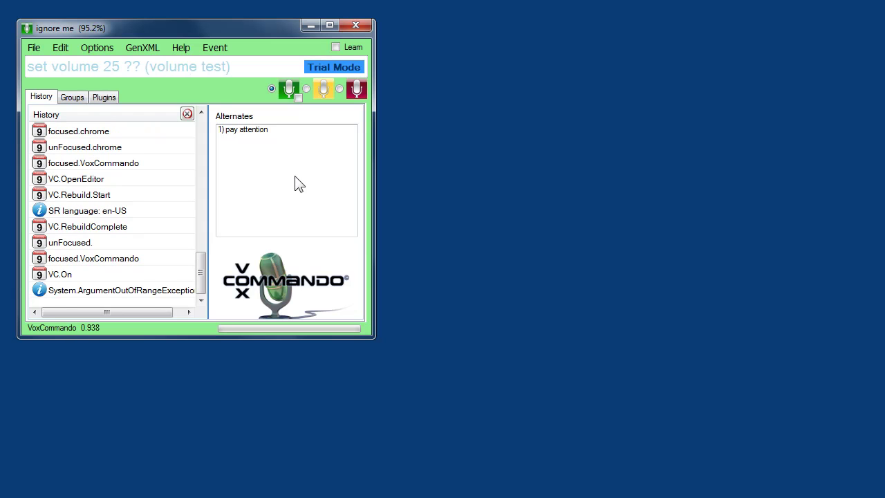
pyautogui.click(353, 92)
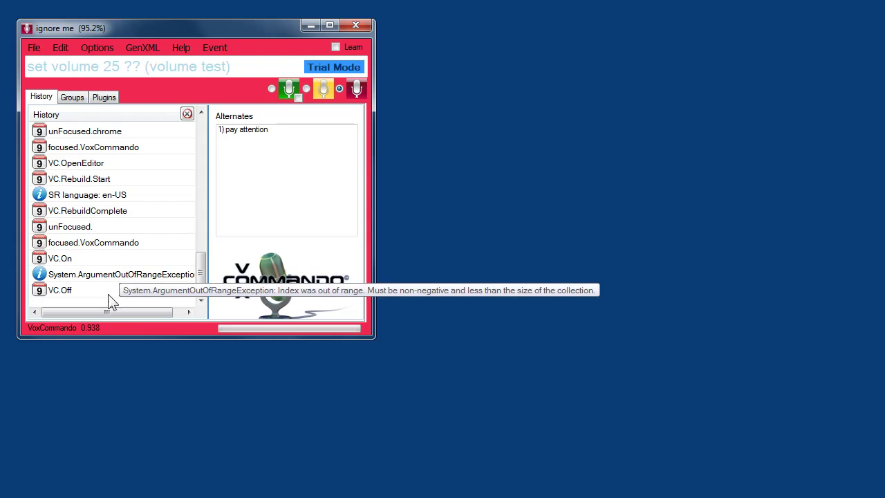
pyautogui.moveTo(107, 337); pyautogui.dragTo(107, 384)
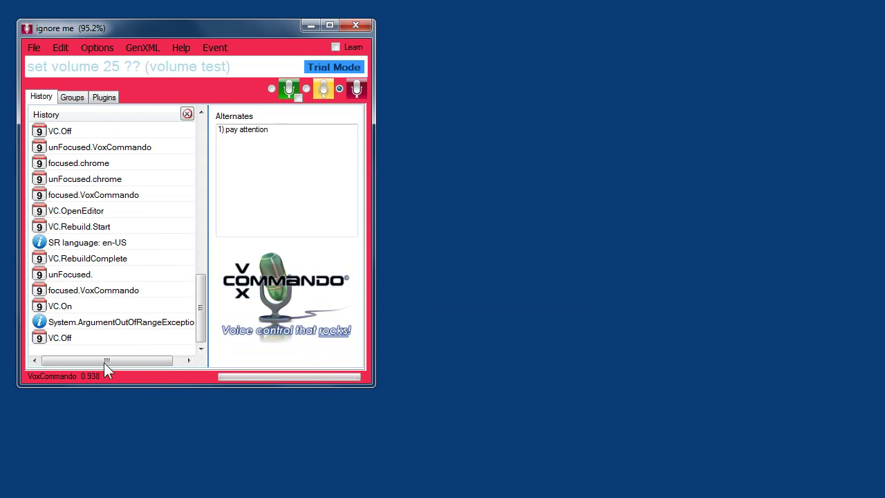
pyautogui.click(38, 321)
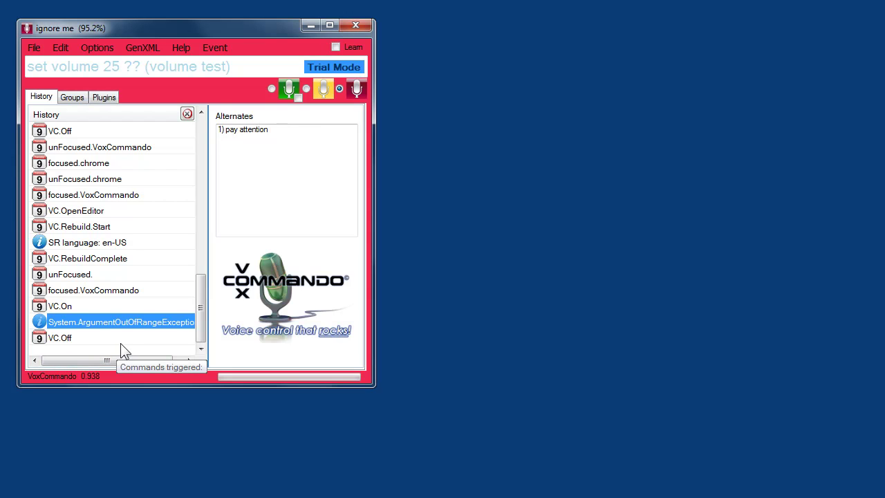
# - Reopen the command tree editor and open the set system volume command in the Logical Command Builder
pyautogui.click(59, 48)
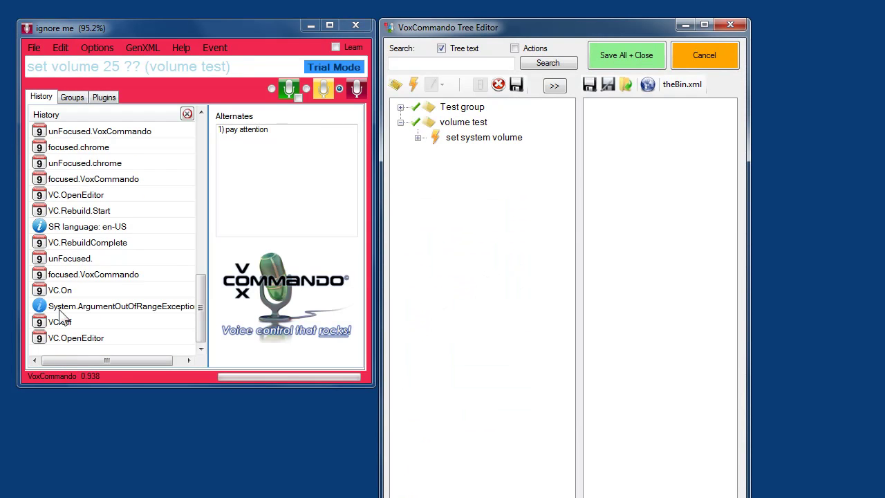
pyautogui.click(419, 139)
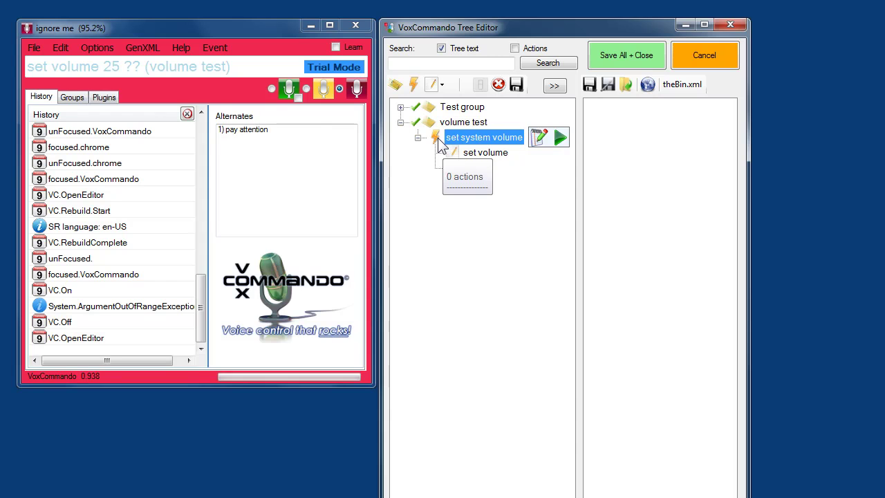
pyautogui.doubleClick(438, 141)
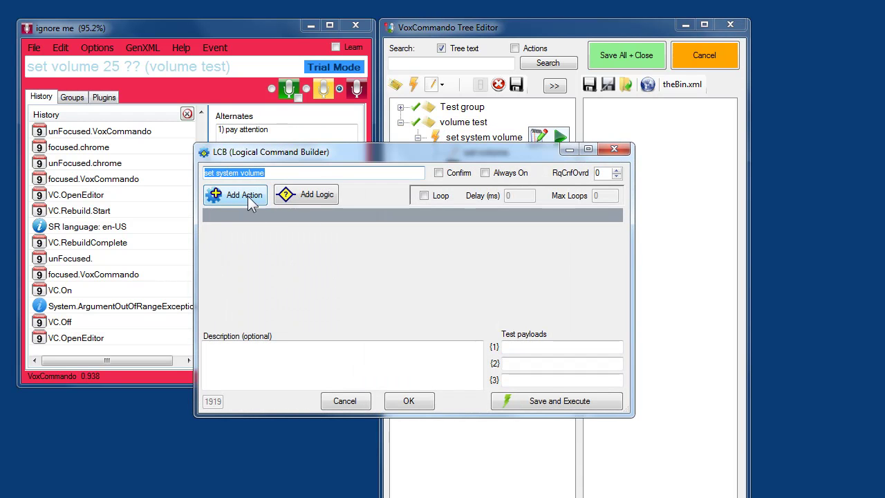
# - Add an OSD.ShowText action to the set system volume command
pyautogui.click(246, 195)
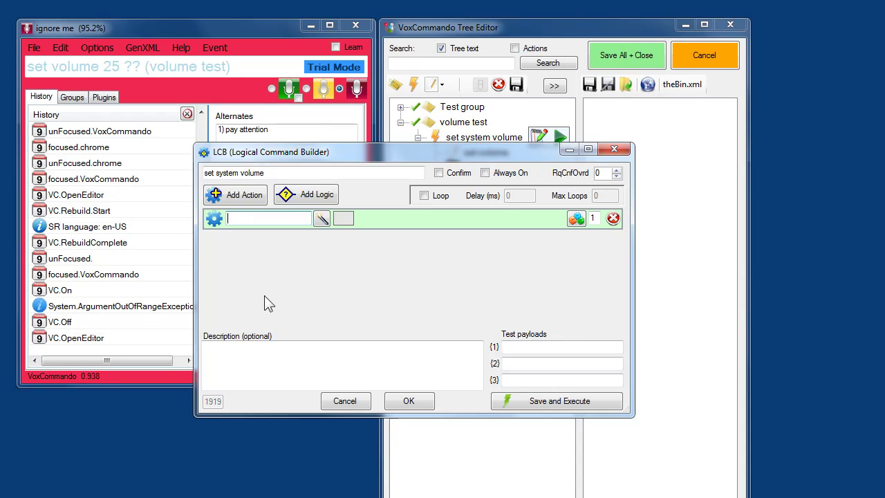
pyautogui.write('osd')
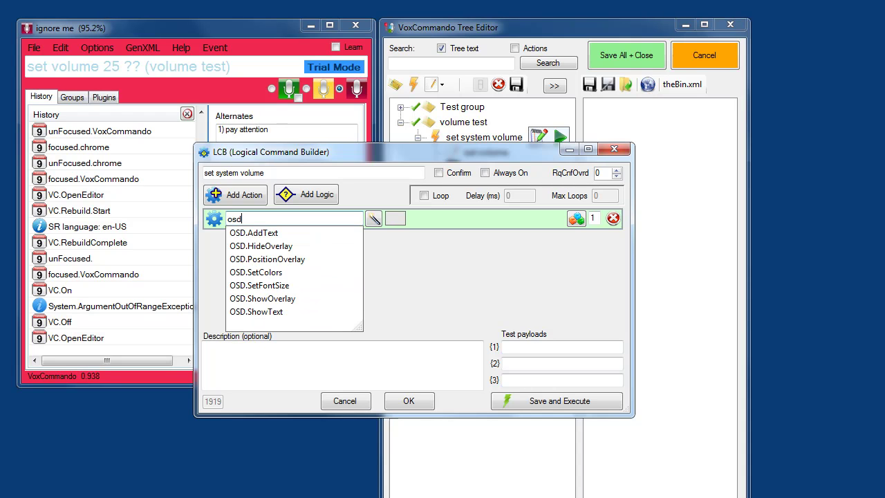
pyautogui.press('Down')
pyautogui.press('Down')
pyautogui.press('Down')
pyautogui.press('Down')
pyautogui.press('Down')
pyautogui.press('Down')
pyautogui.press('Down')
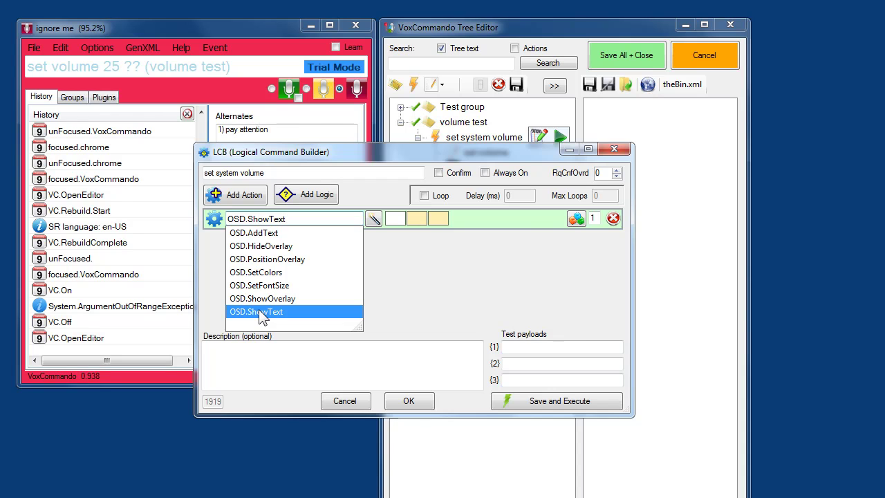
pyautogui.click(261, 312)
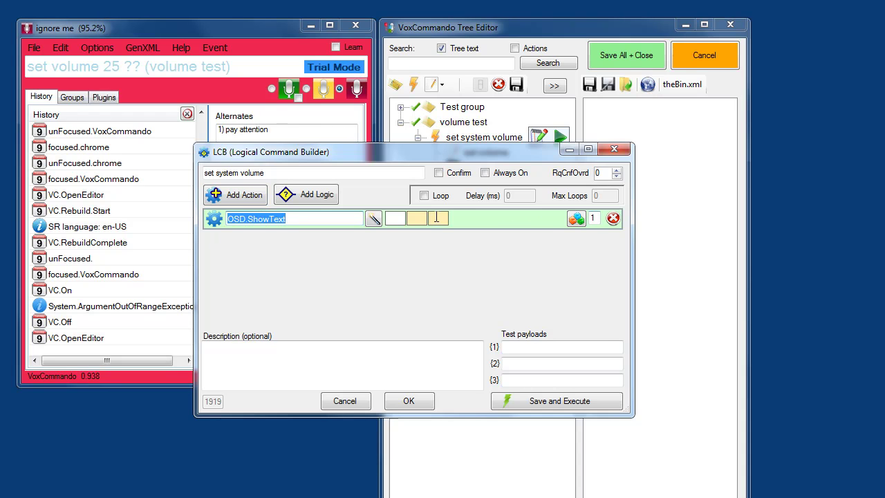
# - Try adding a blank second action and a required confidence override of 90, reverting both
pyautogui.click(253, 195)
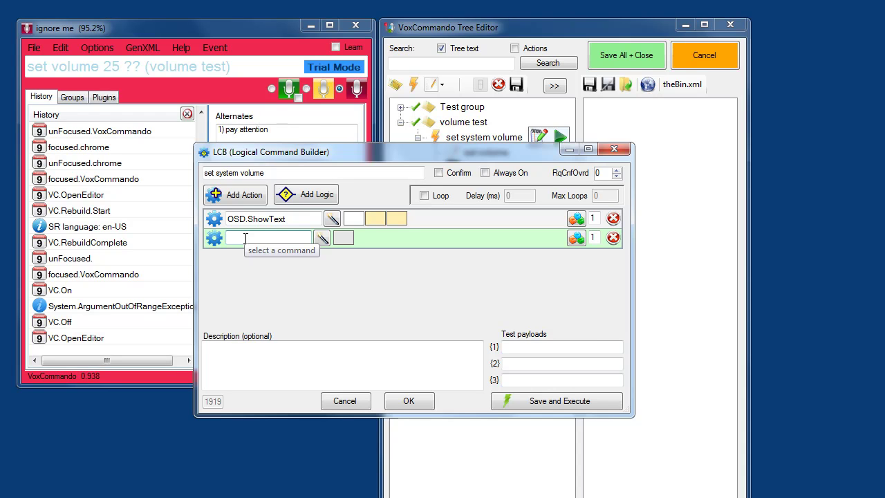
pyautogui.click(614, 238)
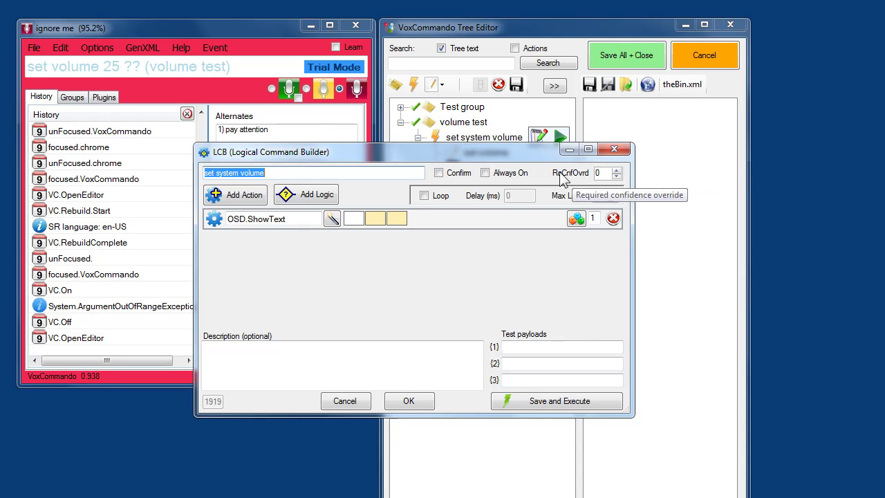
pyautogui.click(599, 173)
pyautogui.write('90')
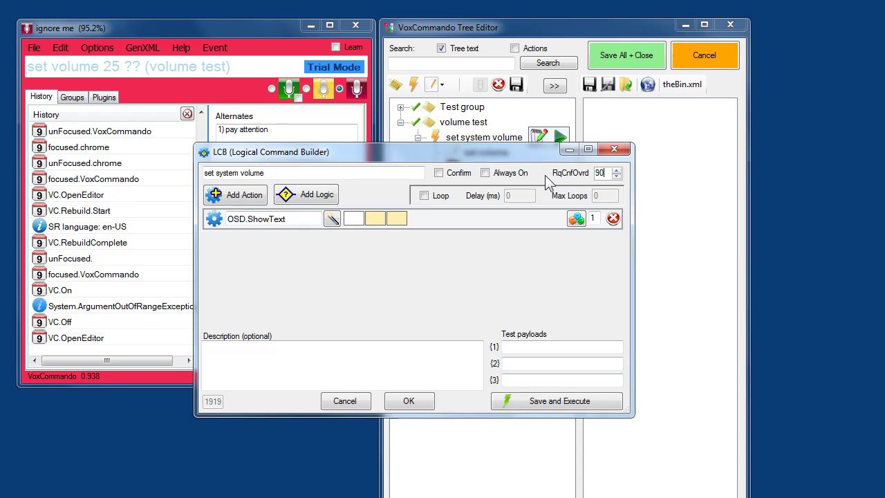
pyautogui.press('BackSpace')
# - Clear the action's command, browse the available OSD actions, and choose OSD.ShowText again
pyautogui.click(297, 220)
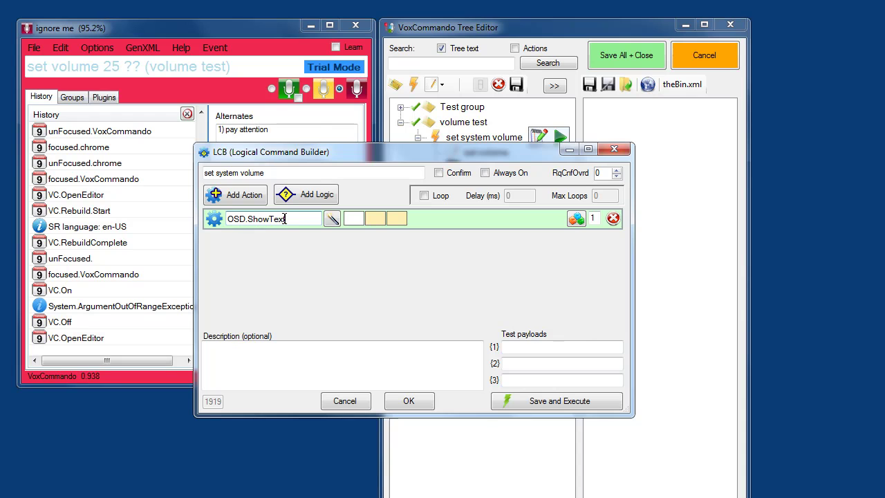
pyautogui.moveTo(299, 219); pyautogui.dragTo(210, 220)
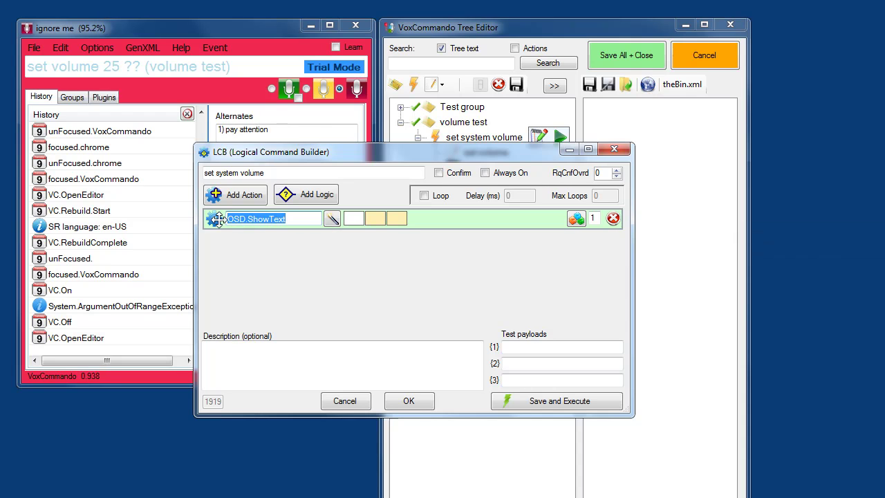
pyautogui.press('BackSpace')
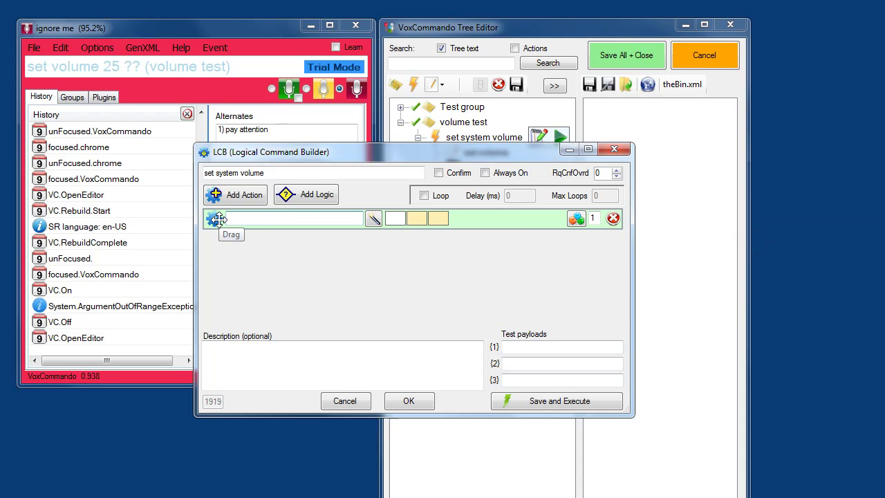
pyautogui.write('os')
pyautogui.press('Down')
pyautogui.press('Down')
pyautogui.press('Down')
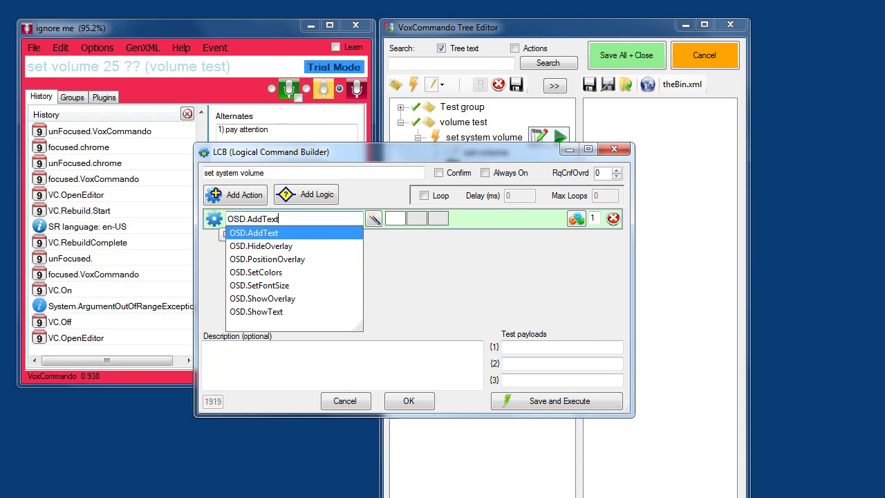
pyautogui.press('Down')
pyautogui.press('Down')
pyautogui.press('Down')
pyautogui.press('Down')
pyautogui.press('Down')
pyautogui.press('Down')
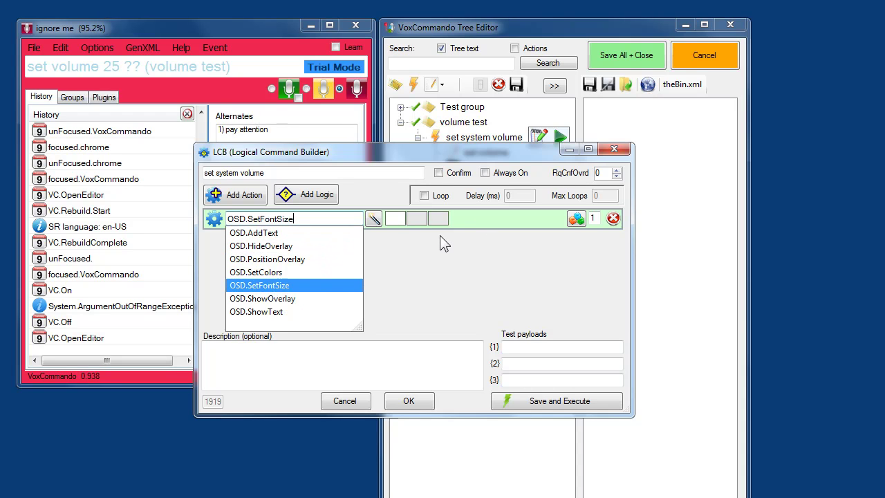
pyautogui.press('Up')
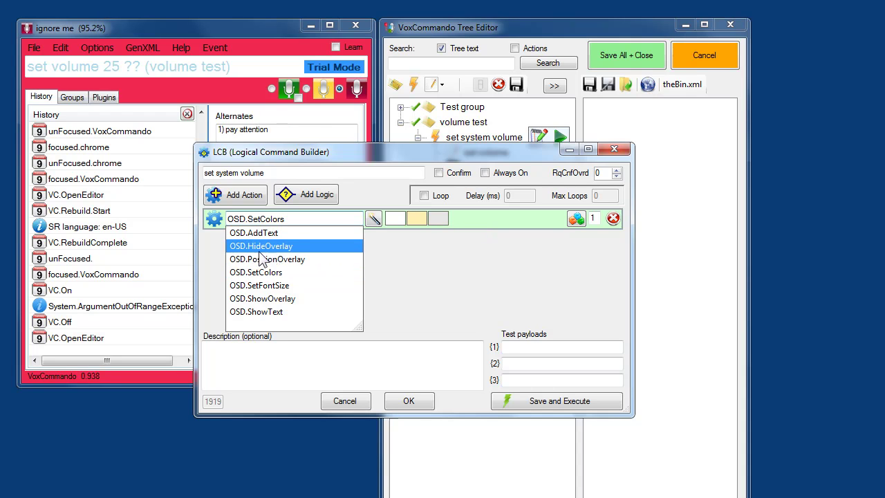
pyautogui.click(262, 311)
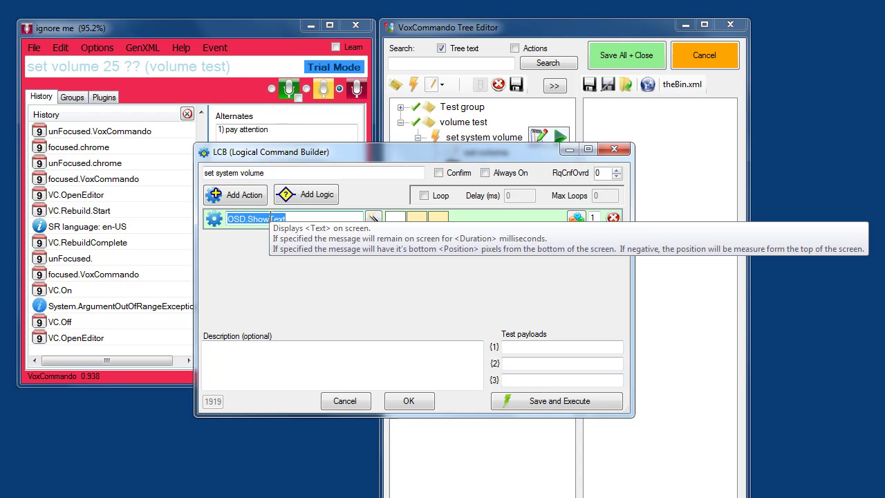
# - Set the OSD.ShowText message to "Setting volume to:", then save and execute the command as a test
pyautogui.click(395, 220)
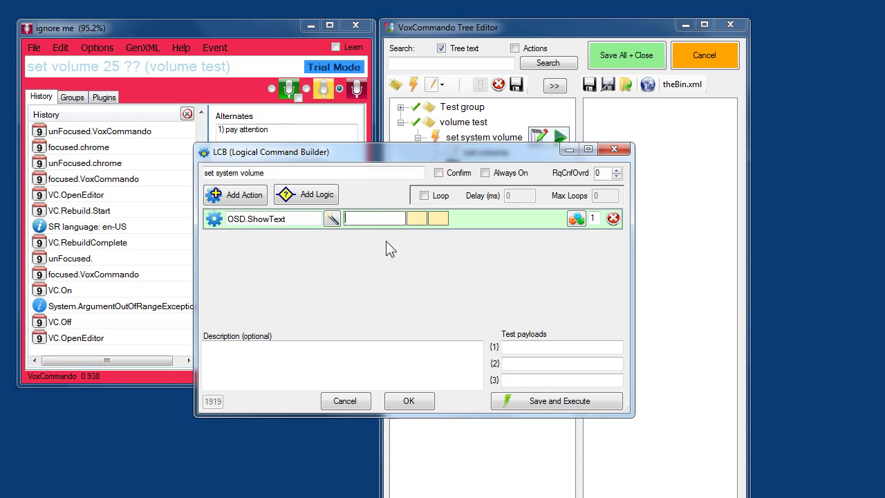
pyautogui.write('Setting volume to:')
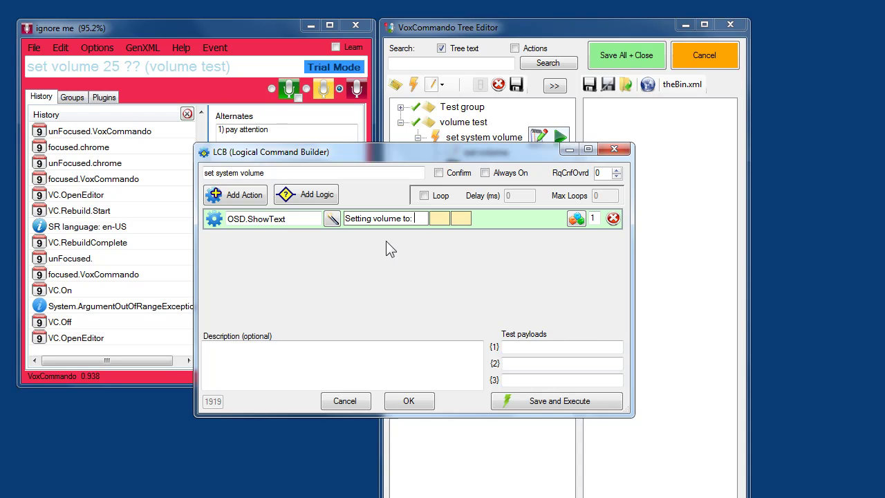
pyautogui.click(544, 402)
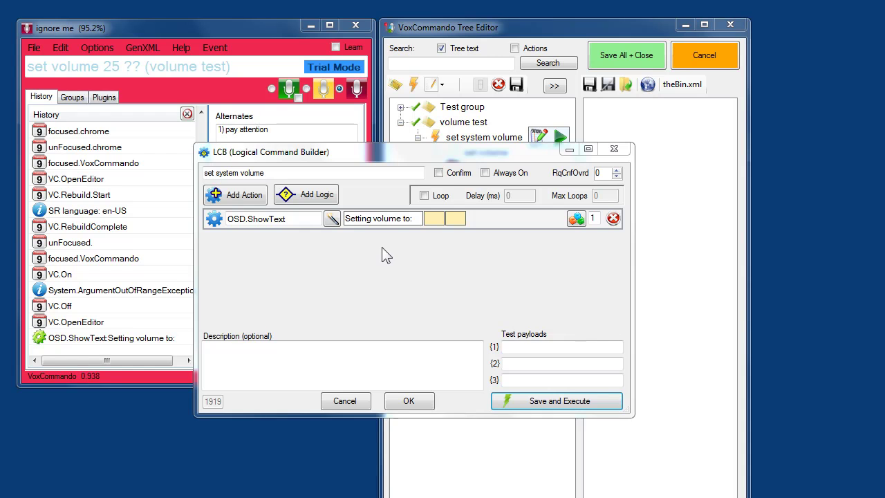
# - Move the builder clear of the command tree and append the payload variable {1} to the OSD.ShowText message
pyautogui.moveTo(368, 155); pyautogui.dragTo(514, 238)
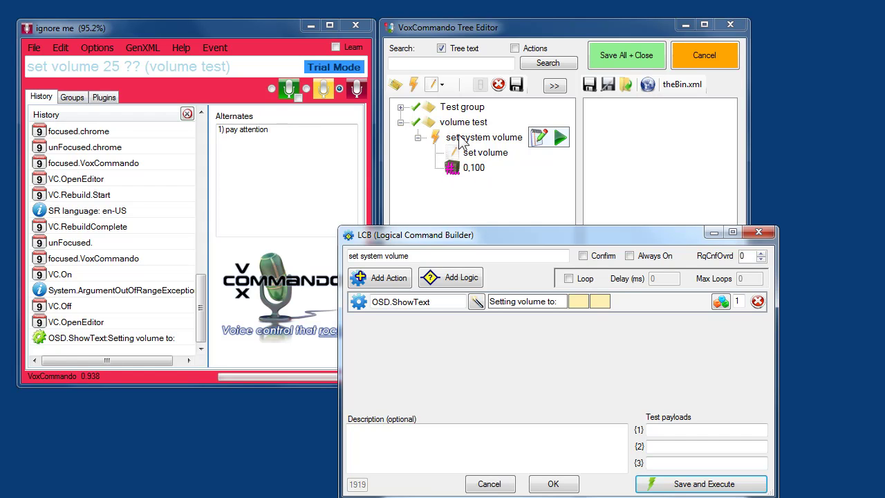
pyautogui.click(563, 302)
pyautogui.write('{1}')
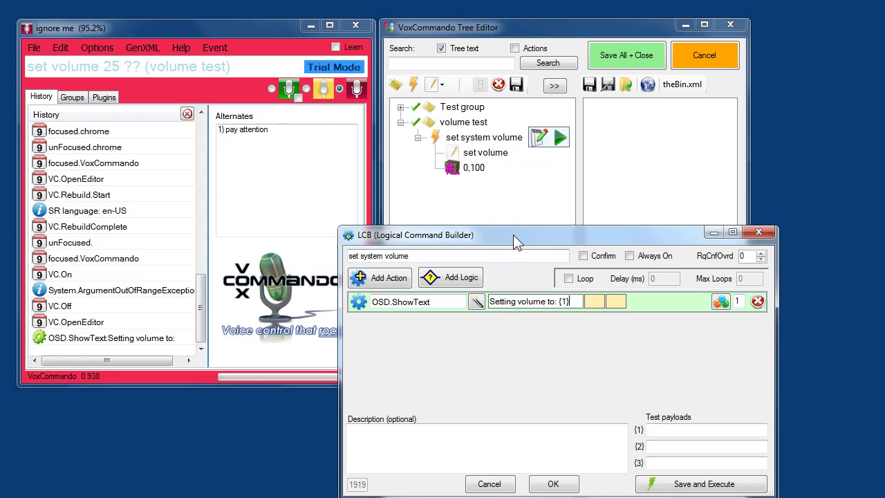
# - Set test payload {1} to 30, then save and execute the set system volume command as a test
pyautogui.click(655, 429)
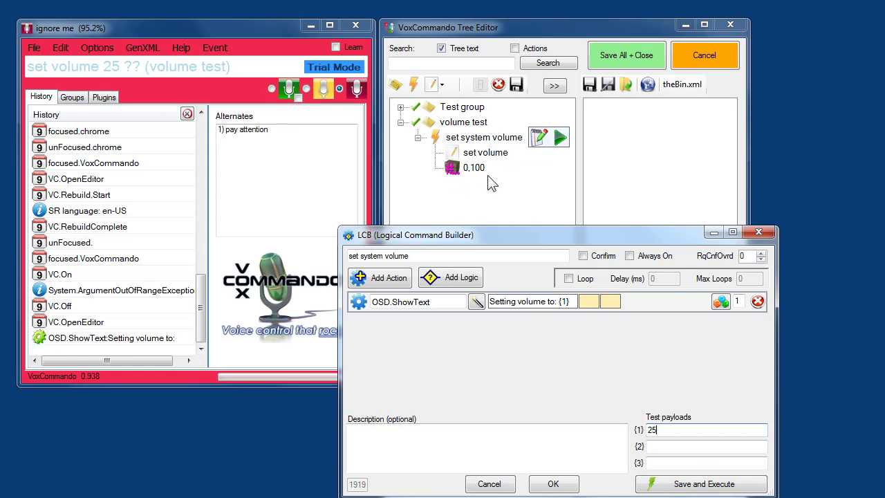
pyautogui.doubleClick(644, 429)
pyautogui.write('30')
pyautogui.doubleClick(564, 301)
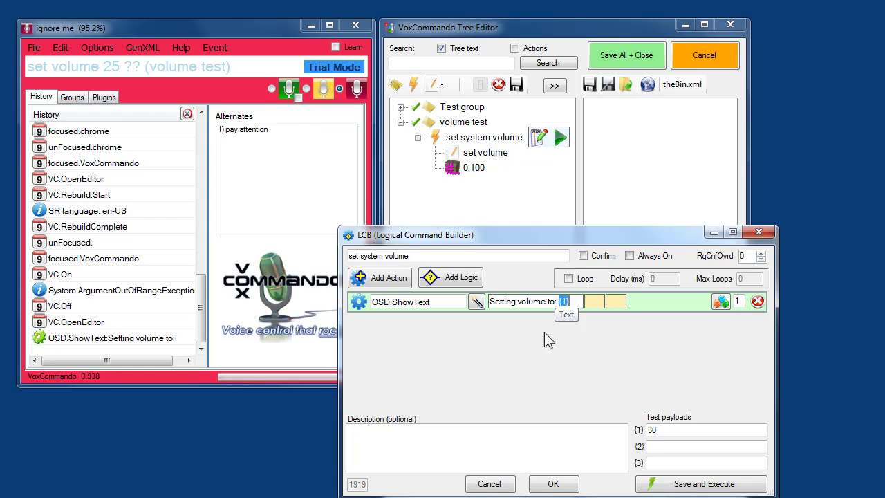
pyautogui.click(709, 488)
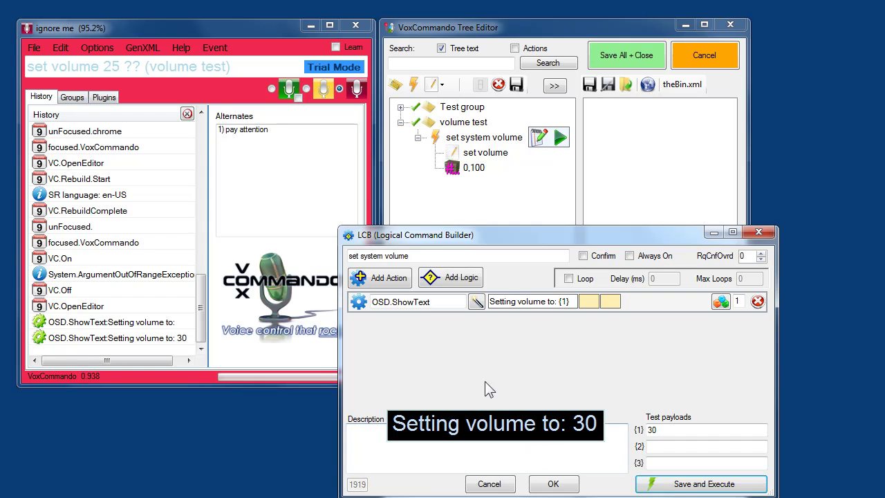
# - Accept the command and save and close the command tree, declining to save changes to the bin file
pyautogui.click(554, 484)
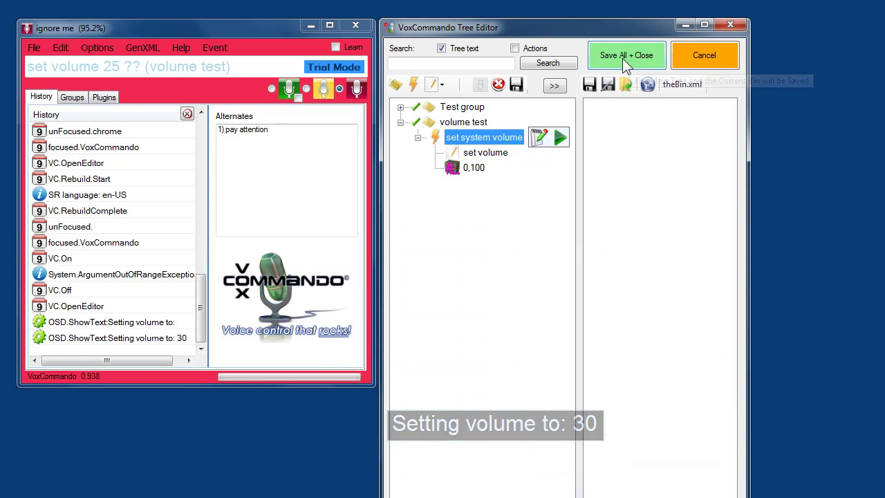
pyautogui.click(620, 59)
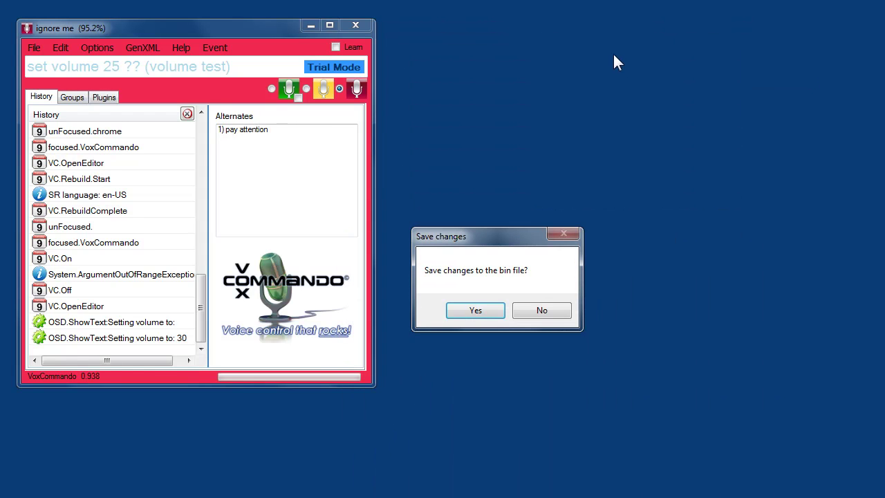
pyautogui.click(557, 312)
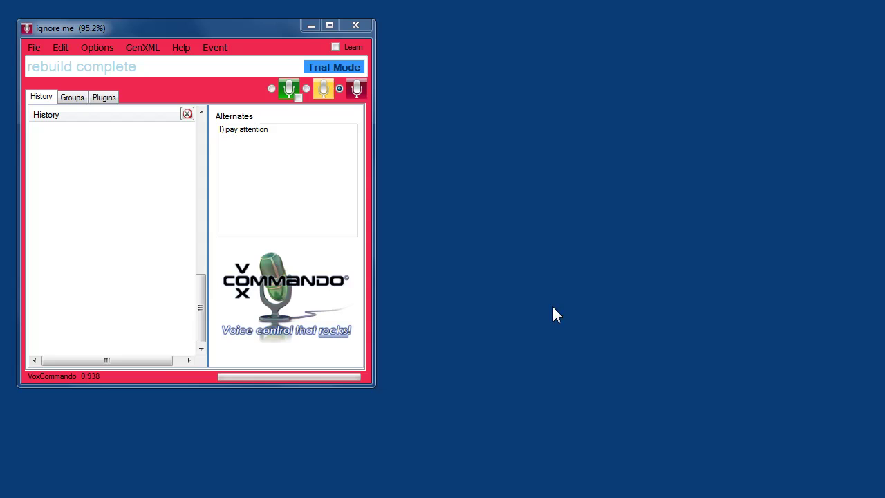
# - Turn speech recognition on to test the spoken set volume command, then turn it off
pyautogui.click(273, 89)
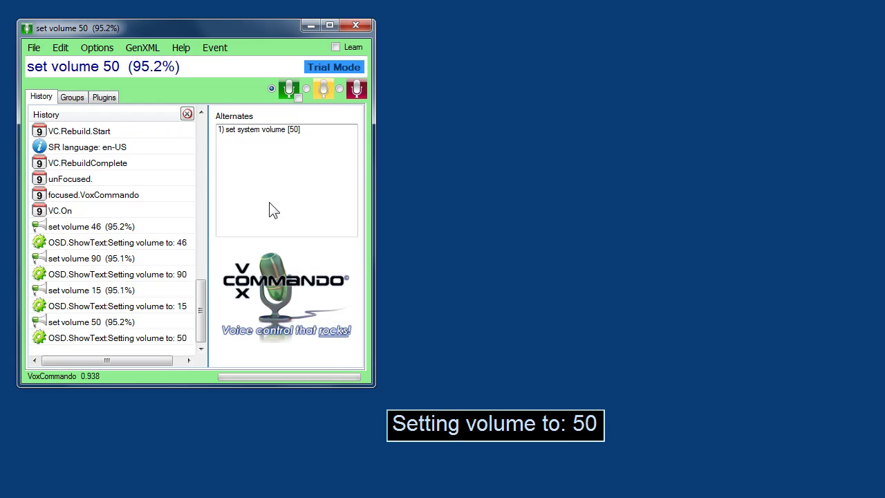
pyautogui.click(340, 88)
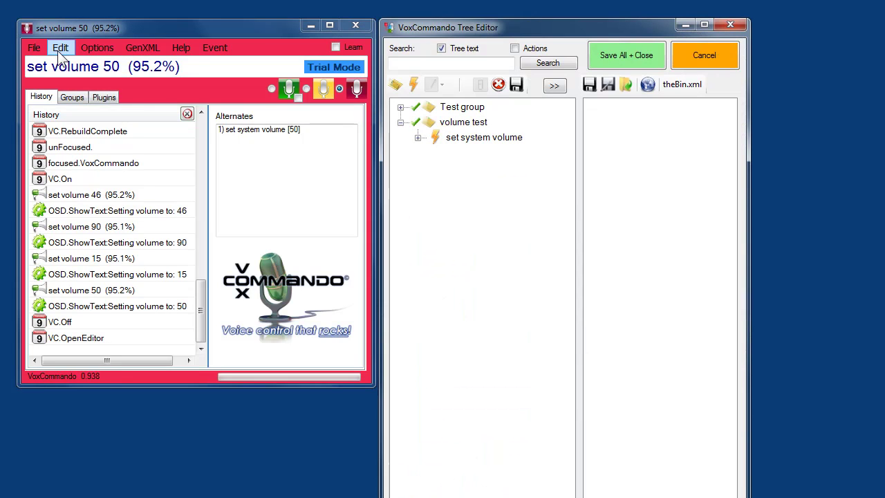
# - Reopen the tree editor and delete the 0,100 payload range from the set system volume command
pyautogui.click(417, 137)
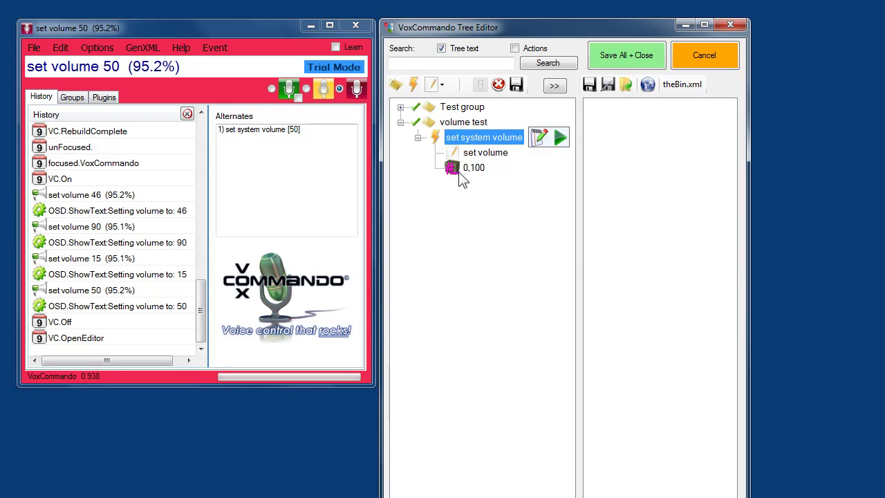
pyautogui.click(476, 171)
pyautogui.click(499, 85)
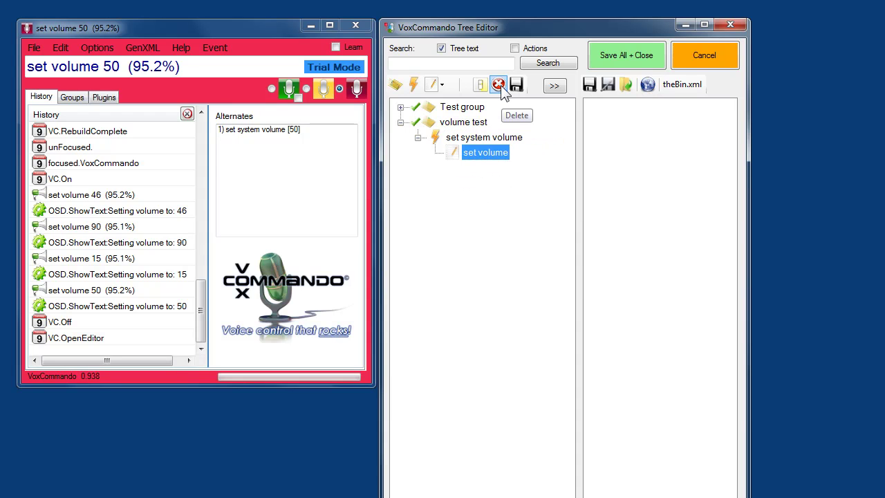
# - Add a payload list with the values 0,10,20,30 to the set system volume command
pyautogui.click(443, 84)
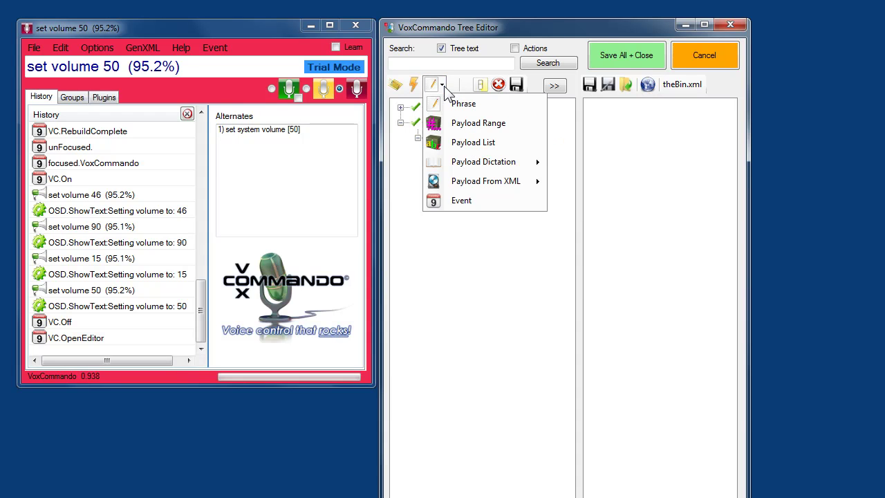
pyautogui.click(490, 148)
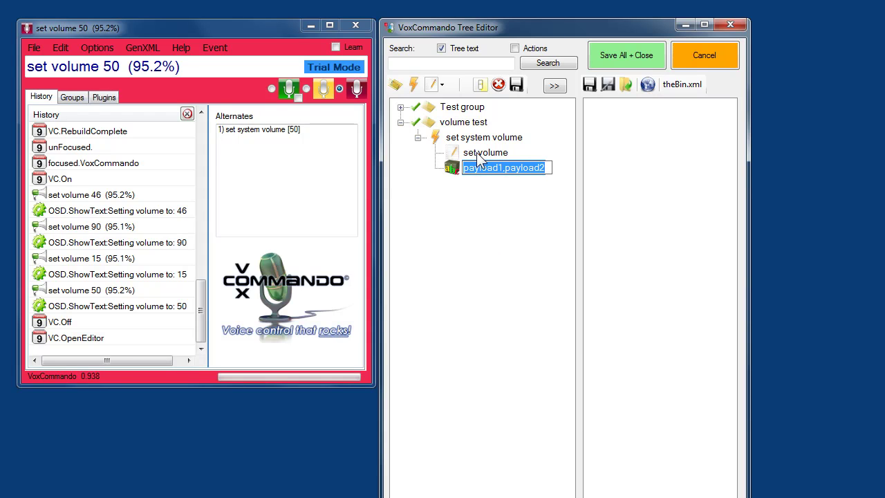
pyautogui.moveTo(550, 167); pyautogui.dragTo(441, 164)
pyautogui.write('0.')
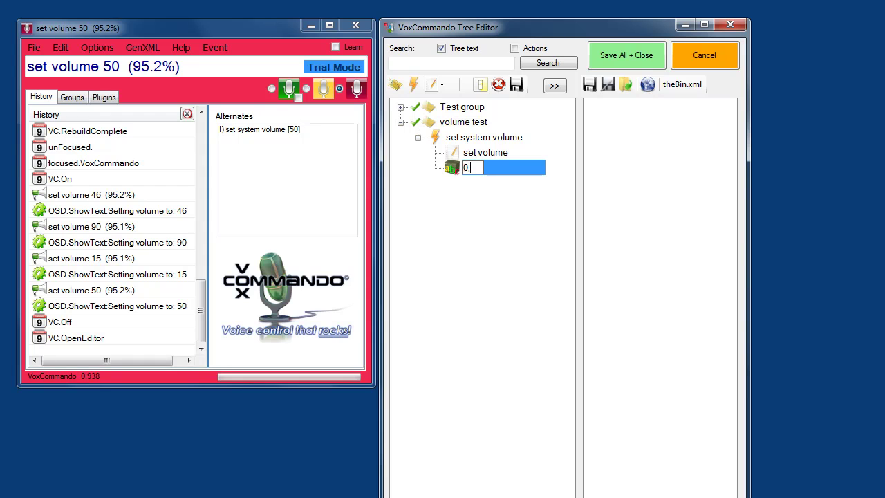
pyautogui.write('10,20,30')
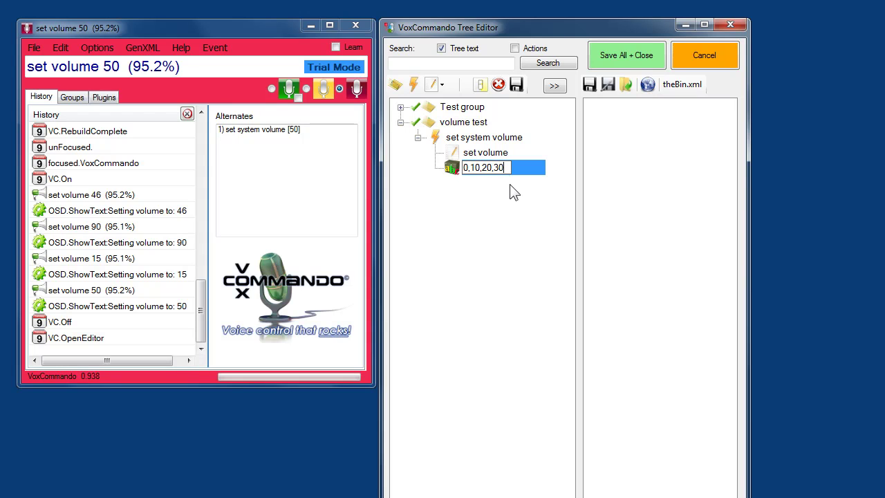
pyautogui.click(440, 84)
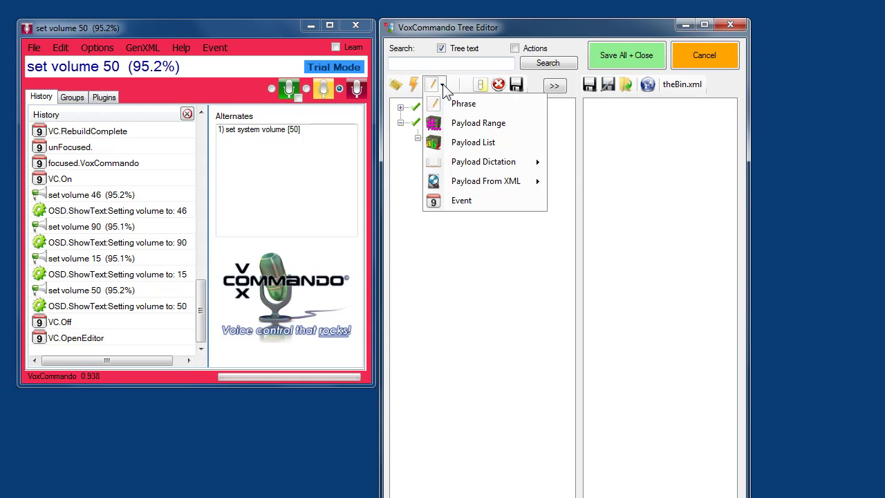
pyautogui.click(461, 145)
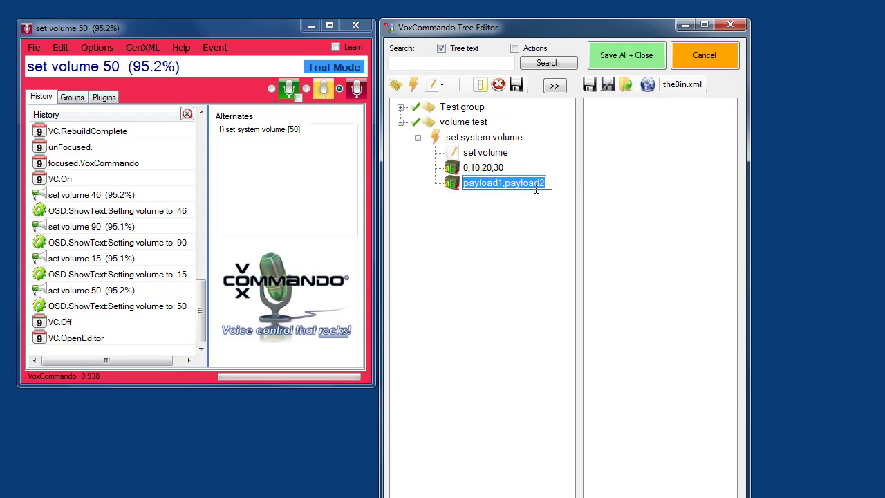
pyautogui.click(498, 85)
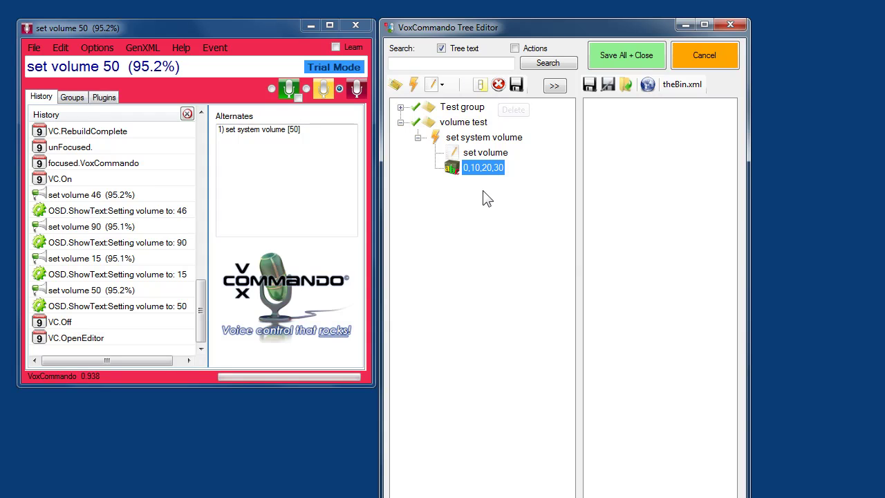
# - Extend the 0,10,20,30 payload list with the values 40,50,60,70,80,90,100
pyautogui.click(495, 166)
pyautogui.click(510, 167)
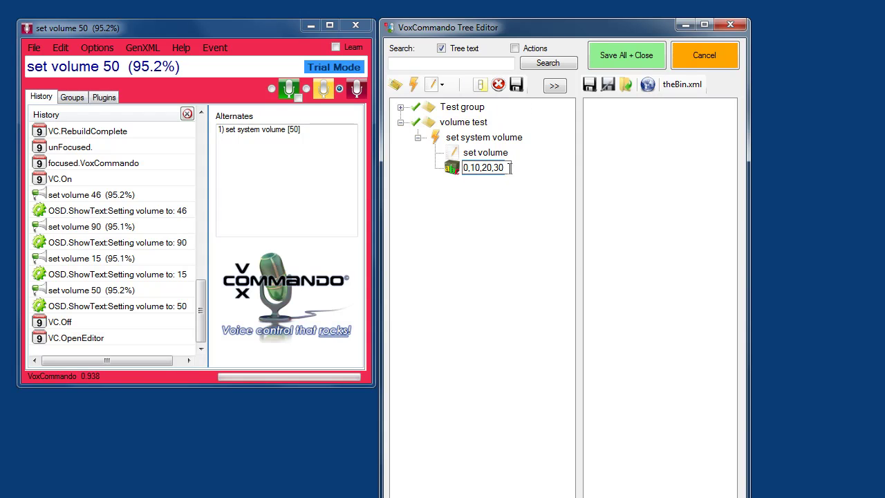
pyautogui.write(',')
pyautogui.write('40,50,60,70,80,90')
pyautogui.write(',100')
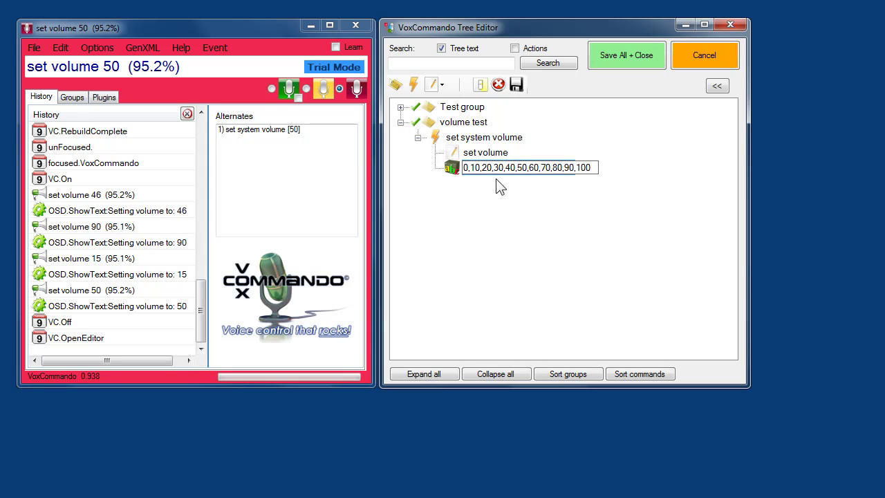
# - Add a second payload list with the values red,blue,green,black to the set system volume command
pyautogui.click(442, 85)
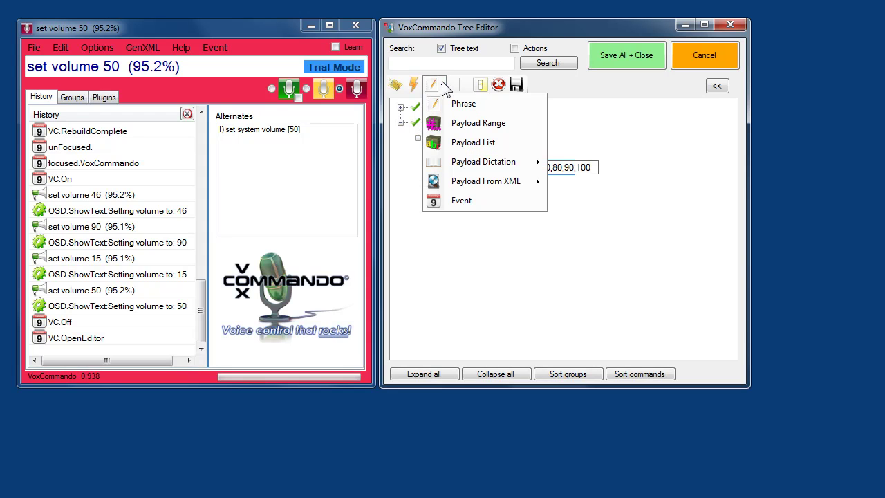
pyautogui.click(475, 144)
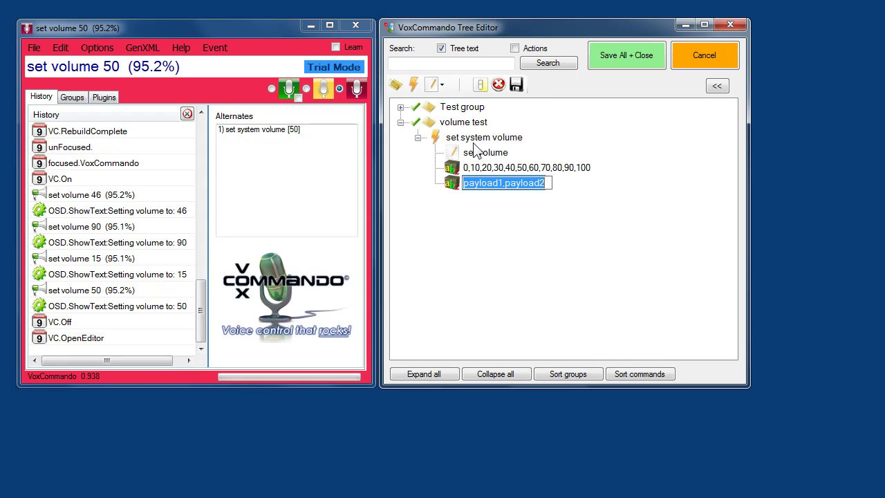
pyautogui.write('red,')
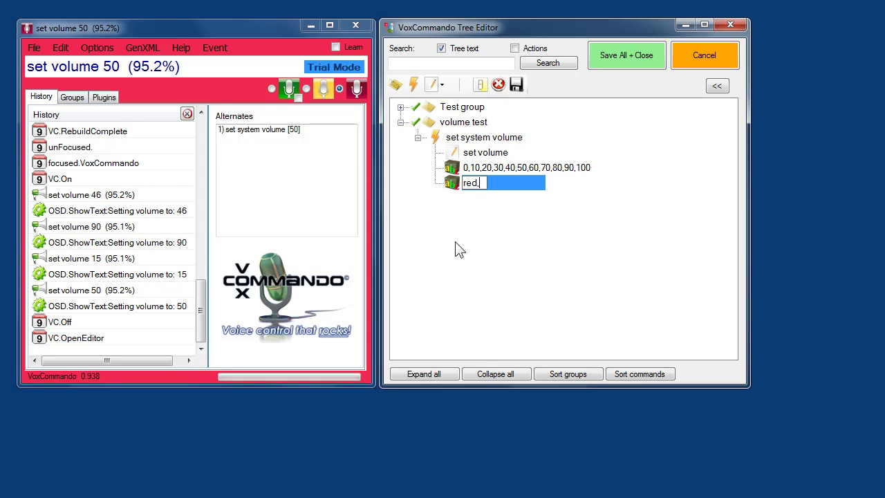
pyautogui.write('blue,gree')
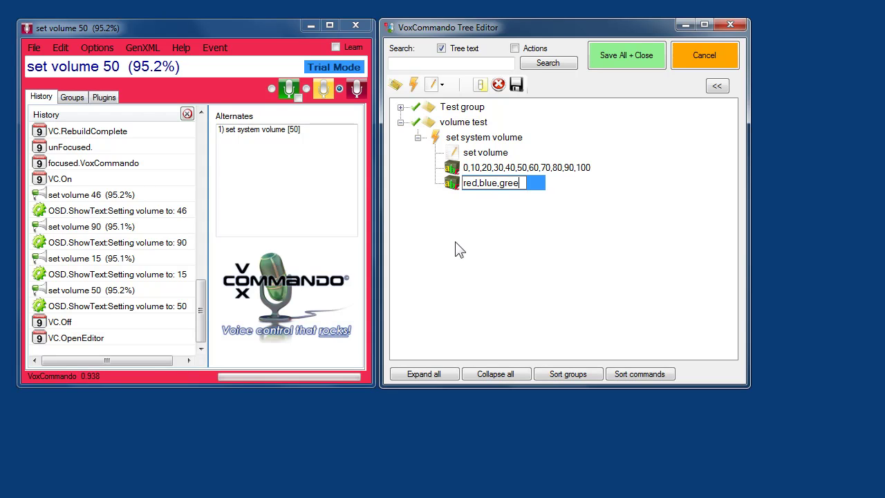
pyautogui.write('n,black')
pyautogui.press('Return')
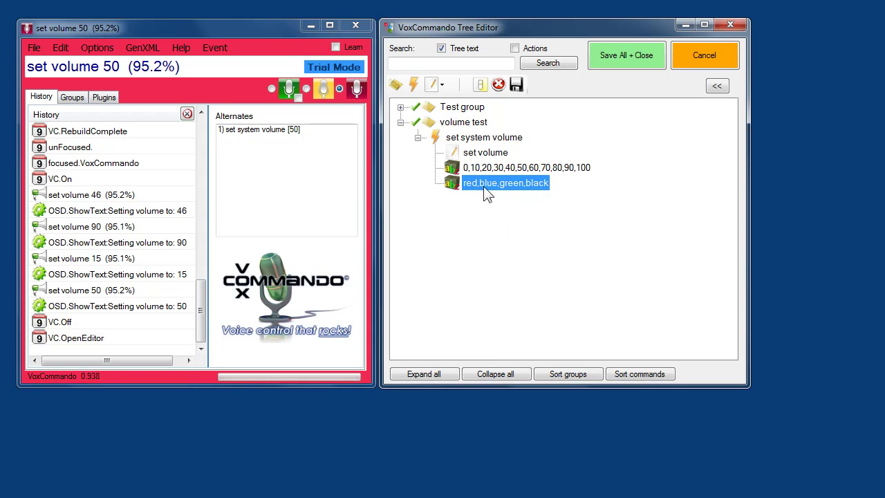
# - Open the set system volume command for editing and add an OSD.AddText action with the text {2}
pyautogui.click(473, 155)
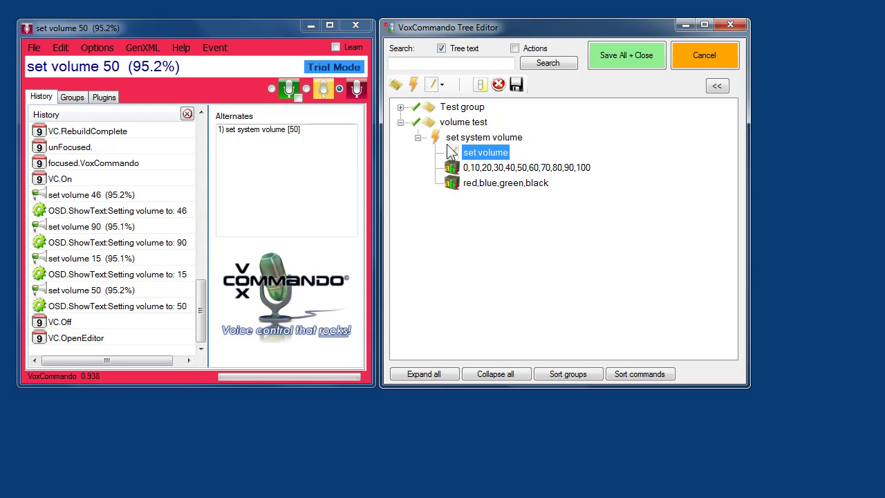
pyautogui.moveTo(451, 158)
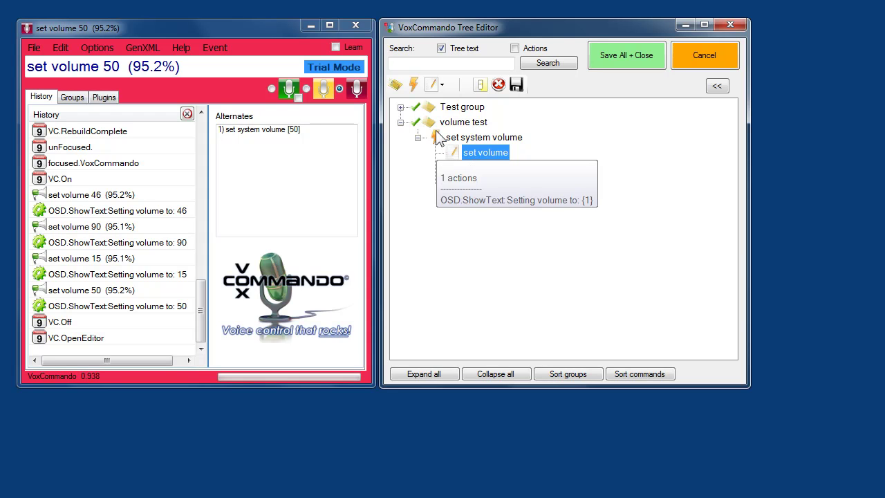
pyautogui.doubleClick(436, 131)
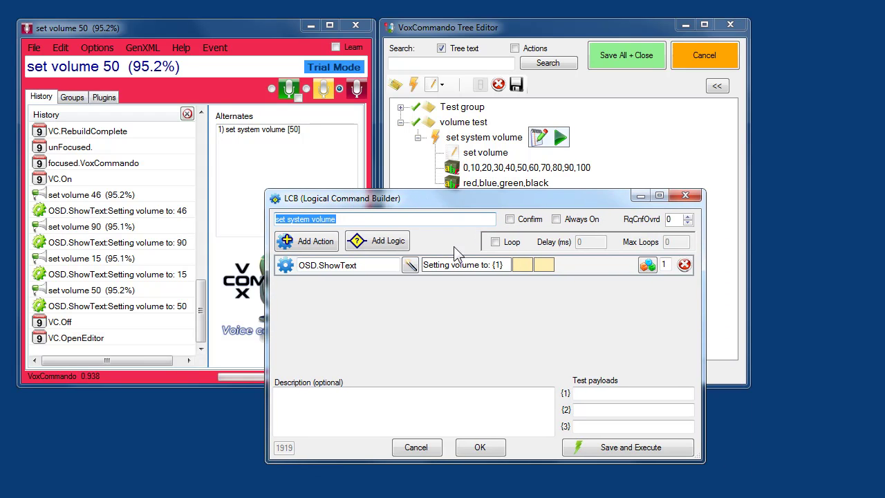
pyautogui.click(319, 249)
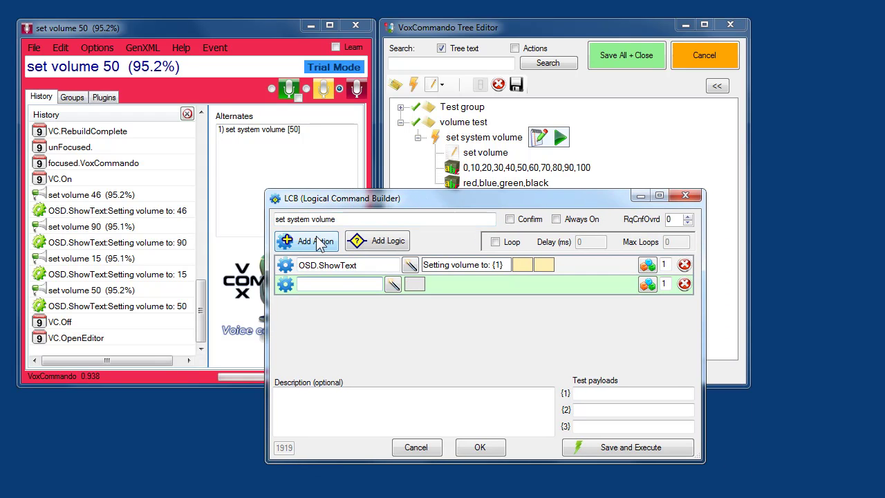
pyautogui.write('O')
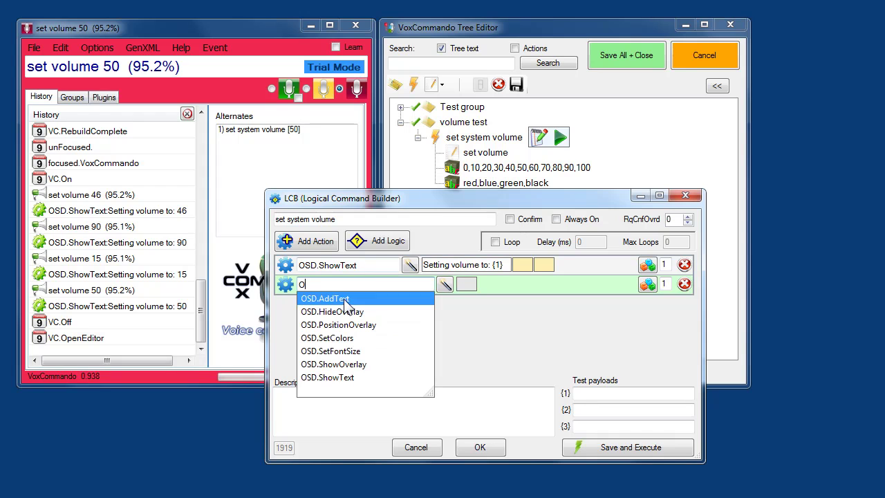
pyautogui.write('s')
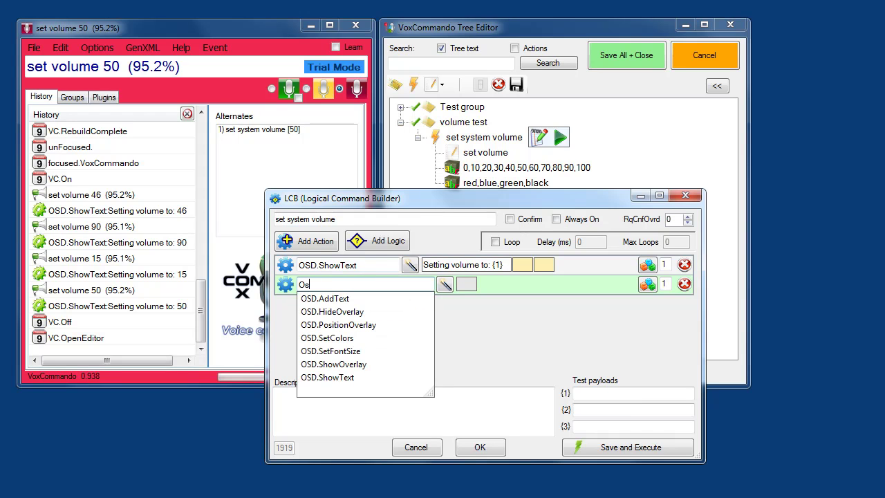
pyautogui.press('Down')
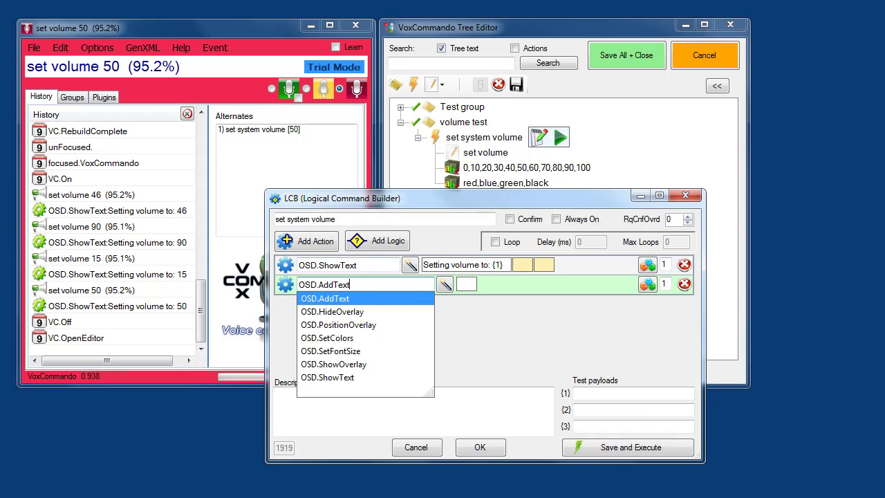
pyautogui.click(469, 285)
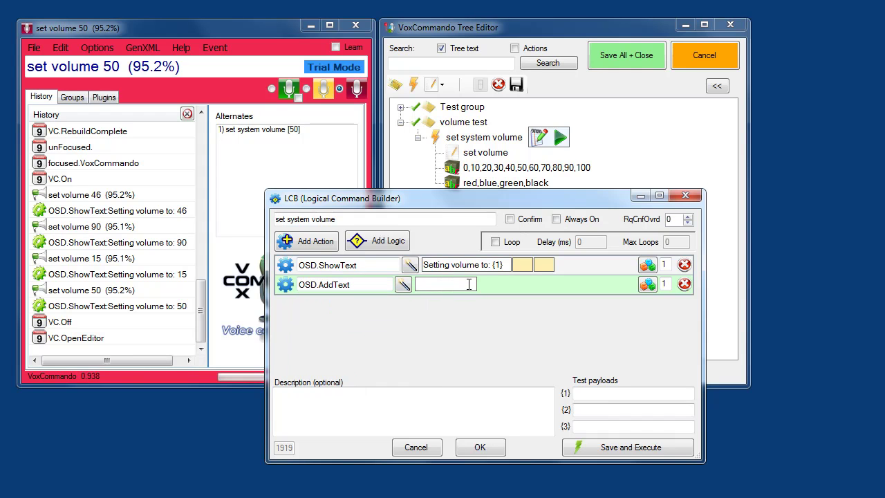
pyautogui.write('{')
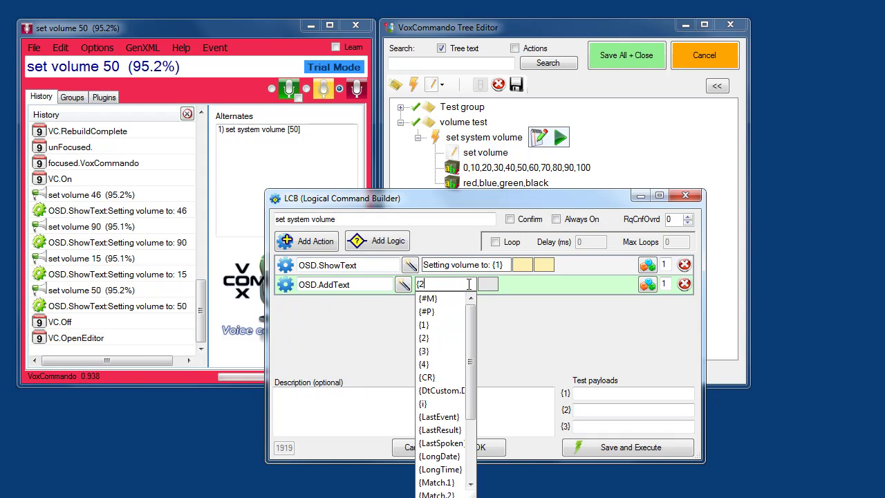
pyautogui.write('2}')
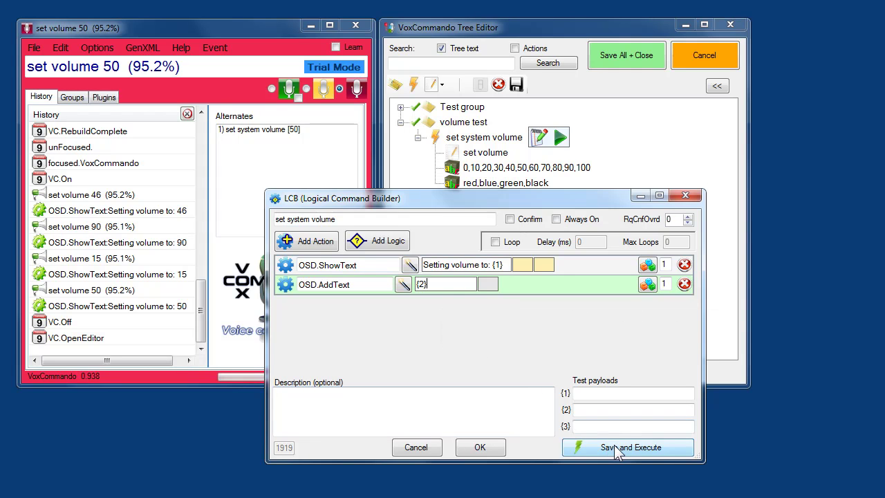
# - Run the set system volume command with test payloads 44 and bob, and accept its edited actions
pyautogui.click(593, 395)
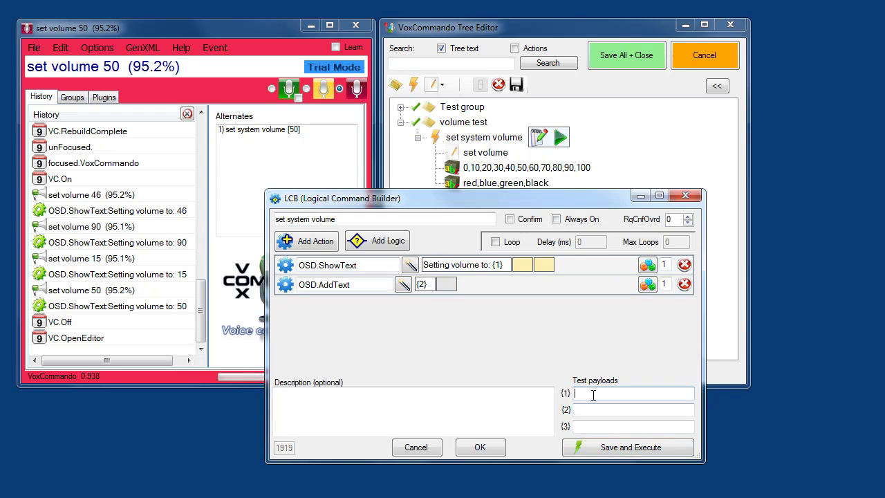
pyautogui.click(601, 411)
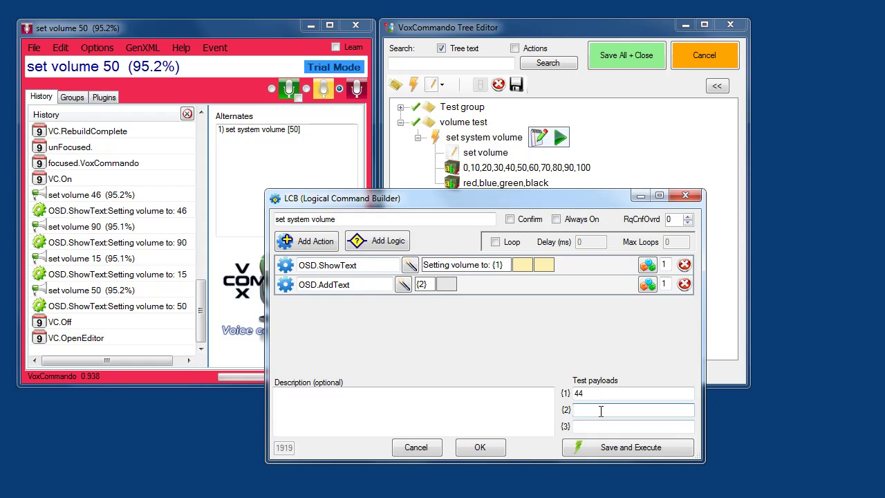
pyautogui.write('bob')
pyautogui.moveTo(514, 203); pyautogui.dragTo(512, 218)
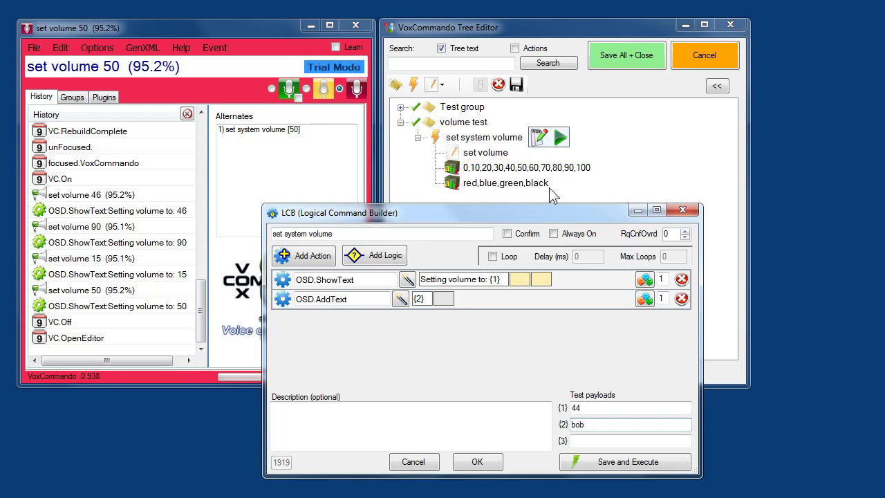
pyautogui.click(635, 469)
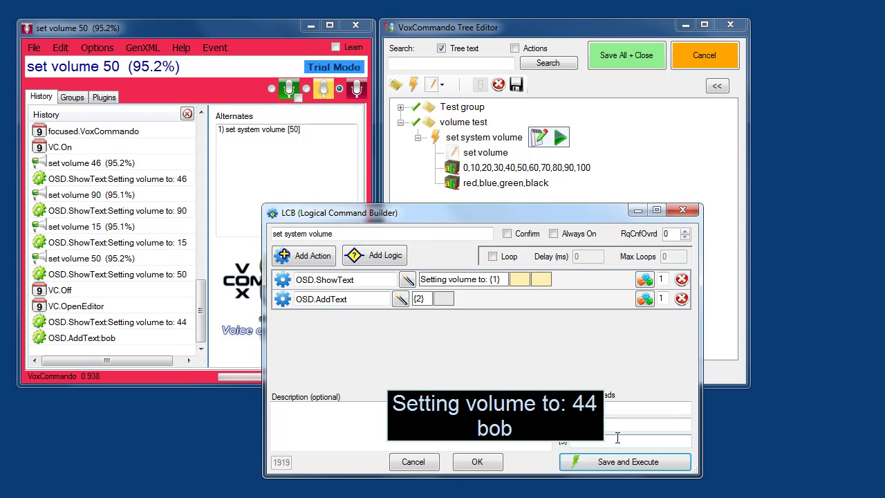
pyautogui.click(482, 461)
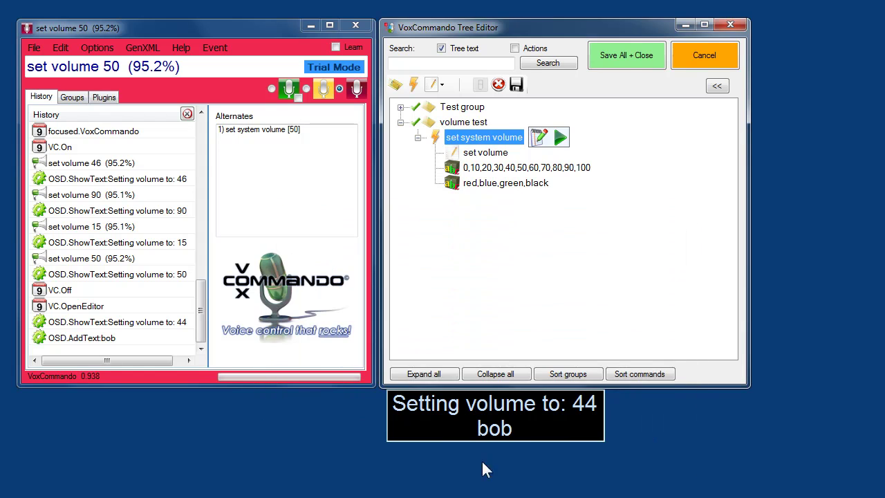
# - Save the command tree without the bin file changes and turn listening on to test spoken volume-and-colour commands, switching it off when finished
pyautogui.click(625, 57)
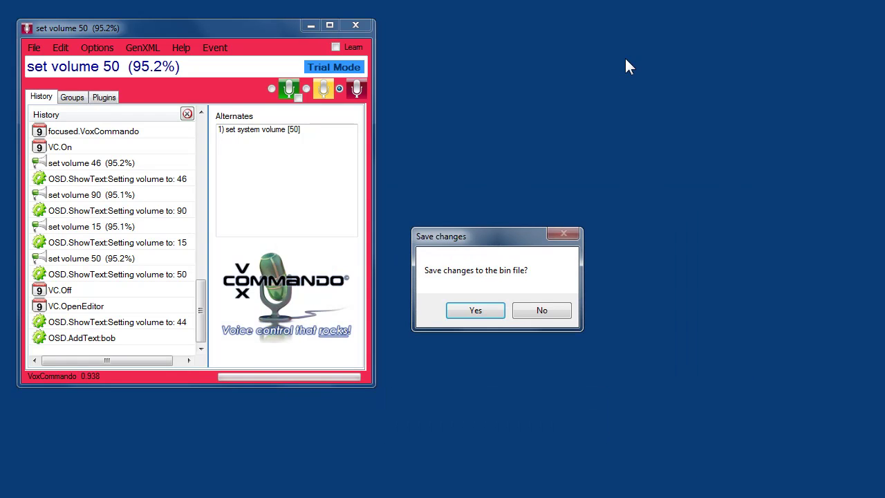
pyautogui.click(541, 311)
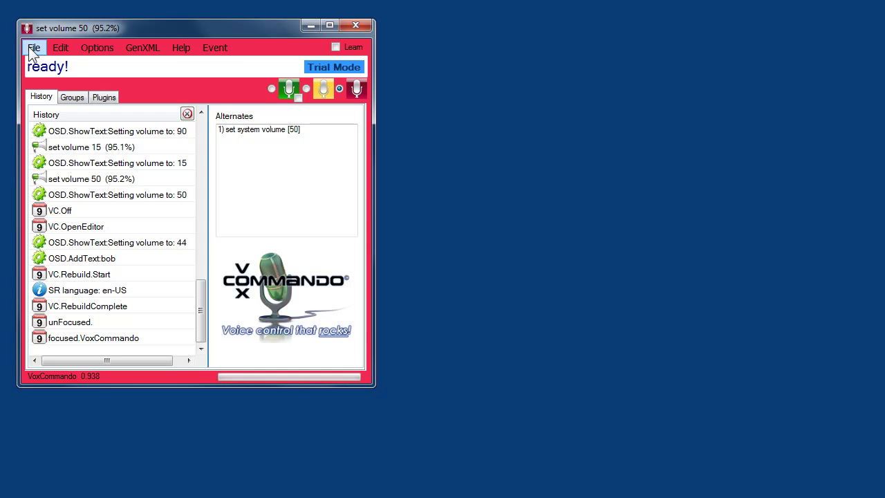
pyautogui.click(272, 89)
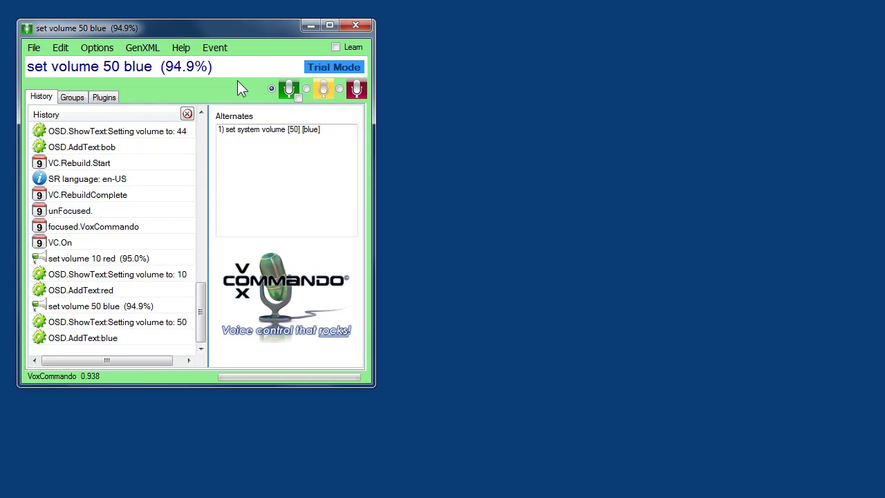
pyautogui.click(357, 92)
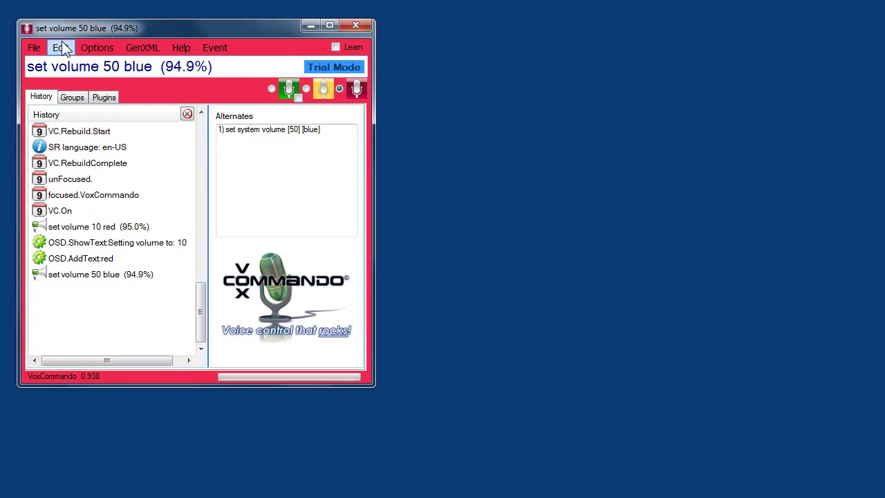
# - Reopen the tree editor and delete the red,blue,green,black payload list from the set system volume command
pyautogui.click(61, 47)
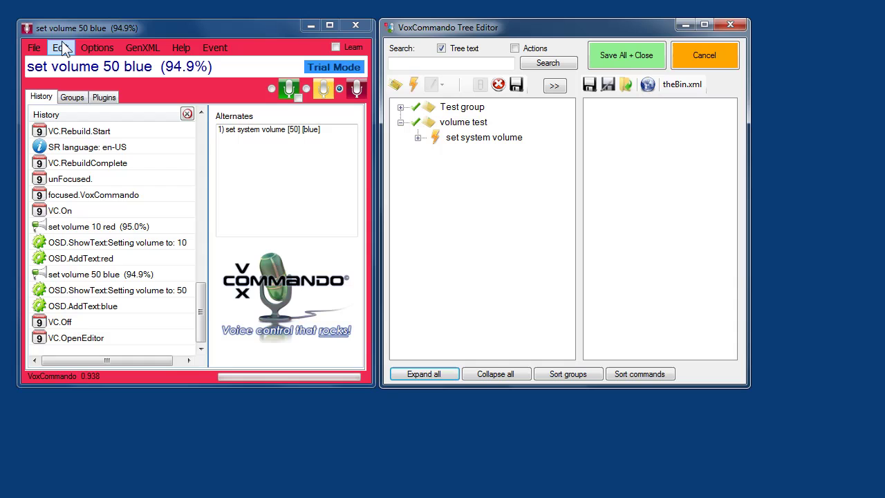
pyautogui.click(418, 138)
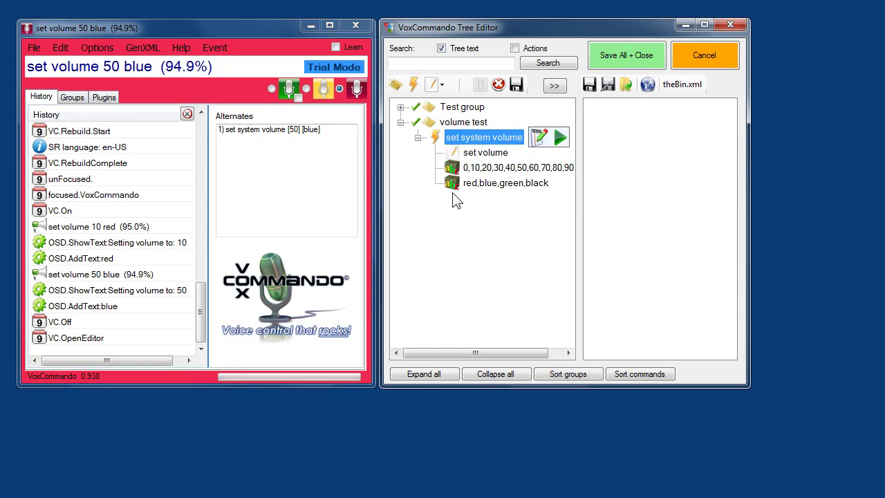
pyautogui.click(482, 169)
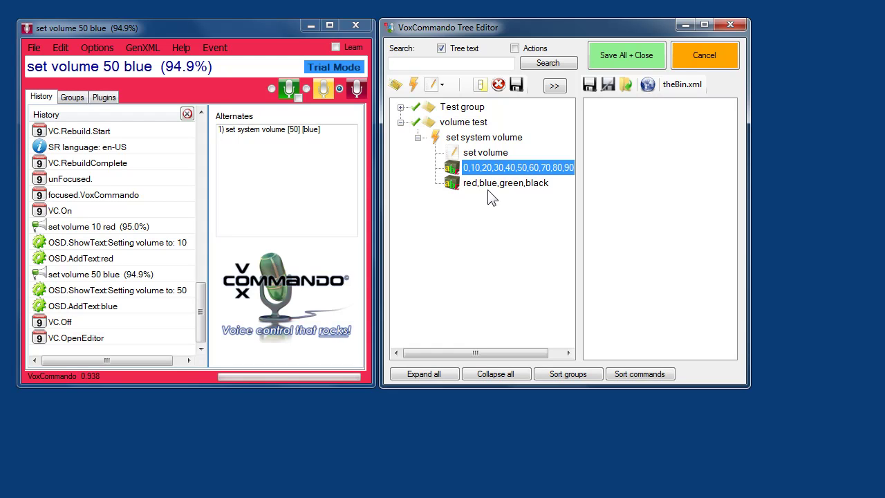
pyautogui.click(479, 182)
pyautogui.click(499, 83)
# - Change the remaining payload list to quiet, loud, very loud and review the set system volume command's actions without editing them
pyautogui.click(477, 170)
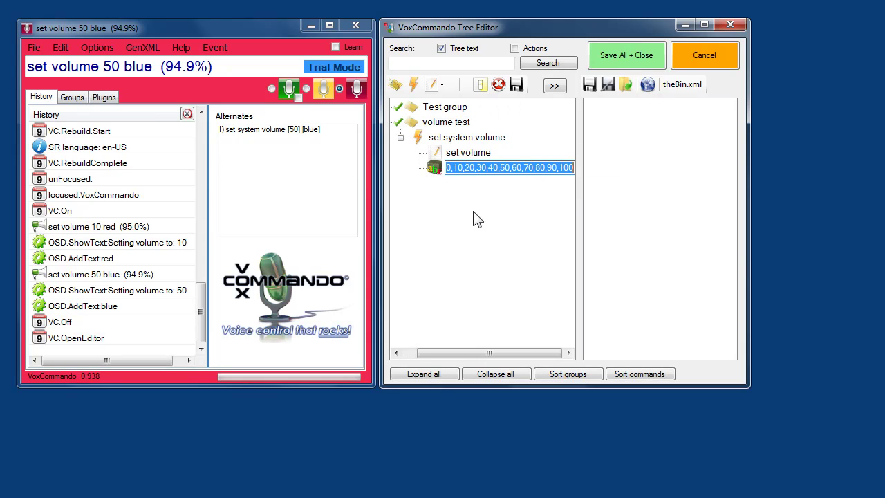
pyautogui.write('quiet')
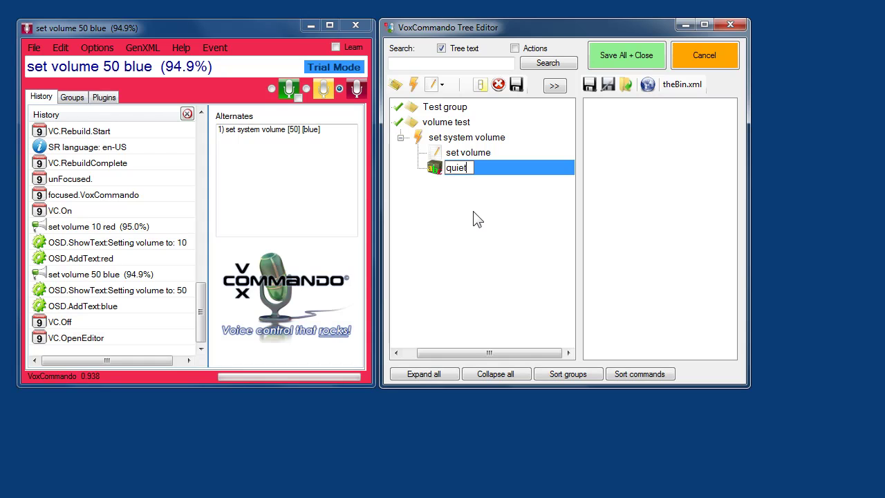
pyautogui.write(', loud, very loud')
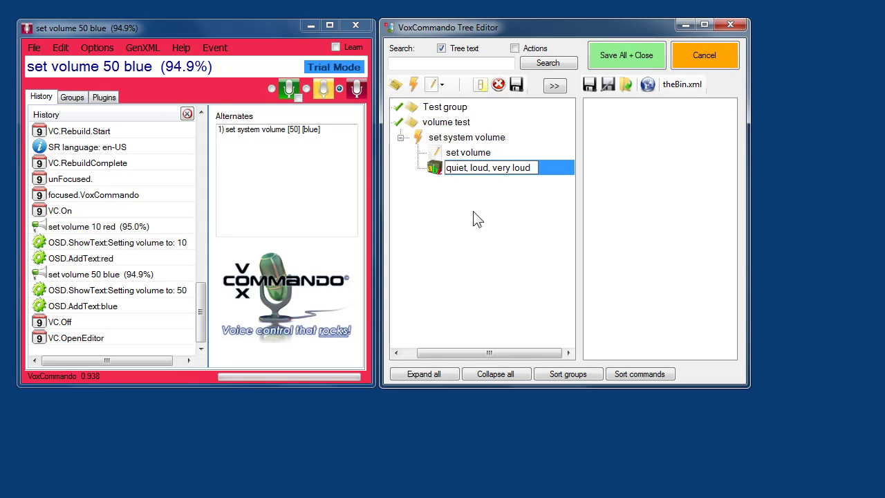
pyautogui.doubleClick(420, 139)
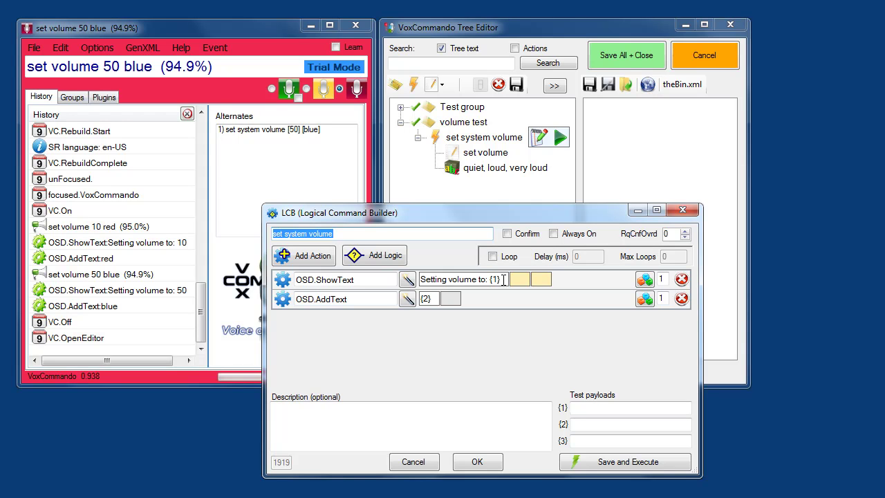
pyautogui.click(419, 461)
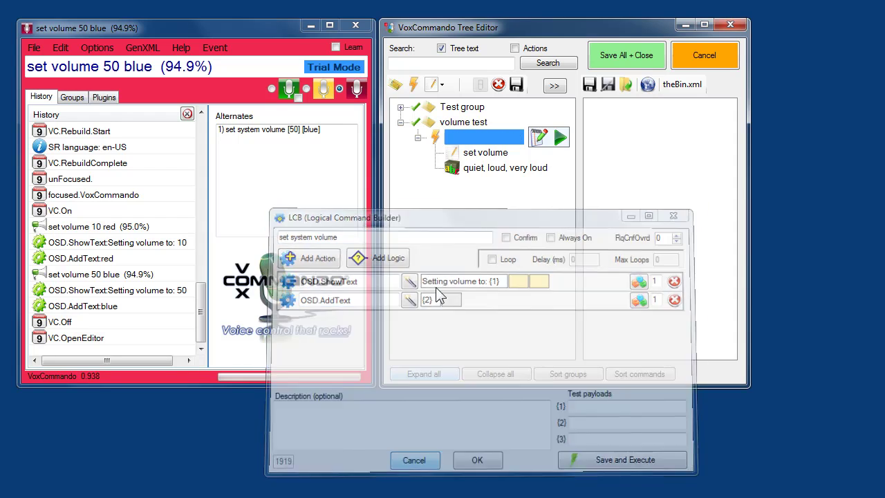
# - Replace the quiet, loud, very loud payload list with a Value,Phrase payload from XML
pyautogui.click(478, 170)
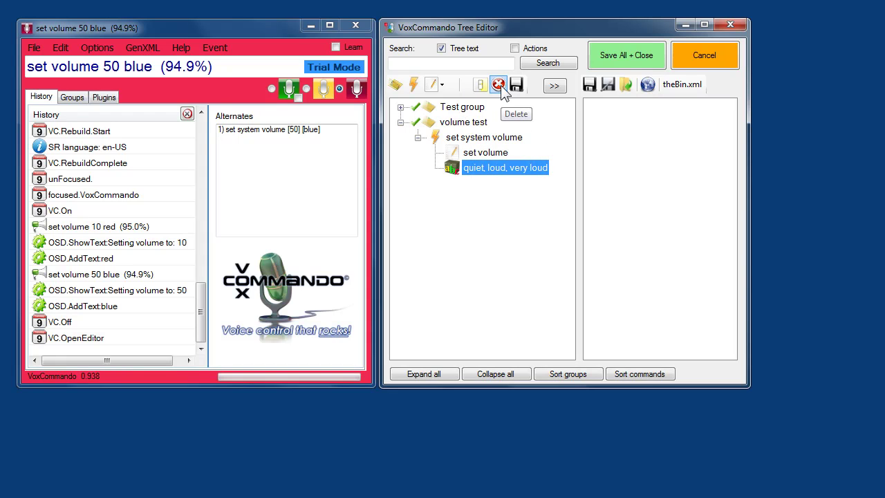
pyautogui.click(499, 85)
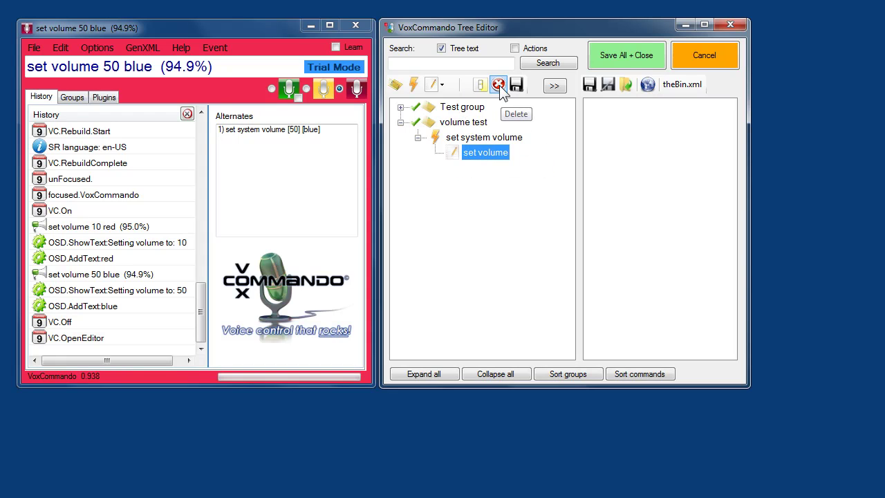
pyautogui.click(442, 86)
pyautogui.moveTo(489, 182)
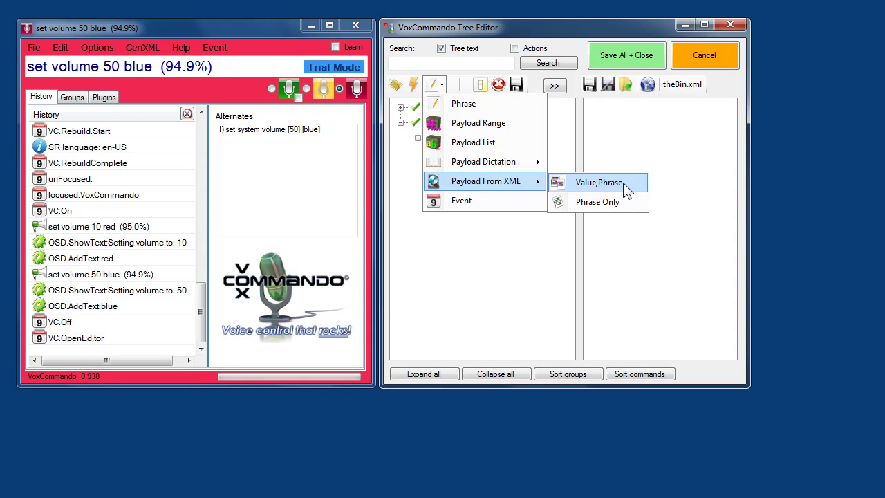
pyautogui.click(623, 183)
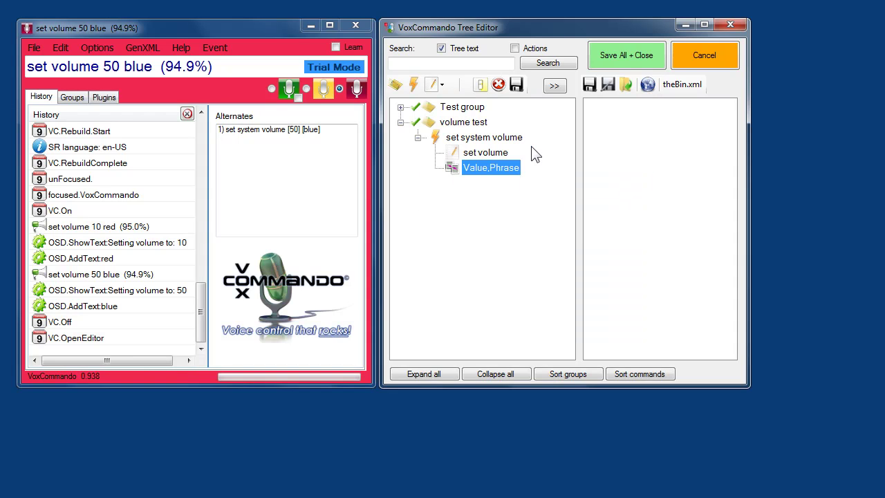
# - Create a new payload XML file for the Value,Phrase payload with the values 5, 10, 15, 20 and 30
pyautogui.doubleClick(456, 172)
pyautogui.moveTo(4, 1); pyautogui.dragTo(454, 159)
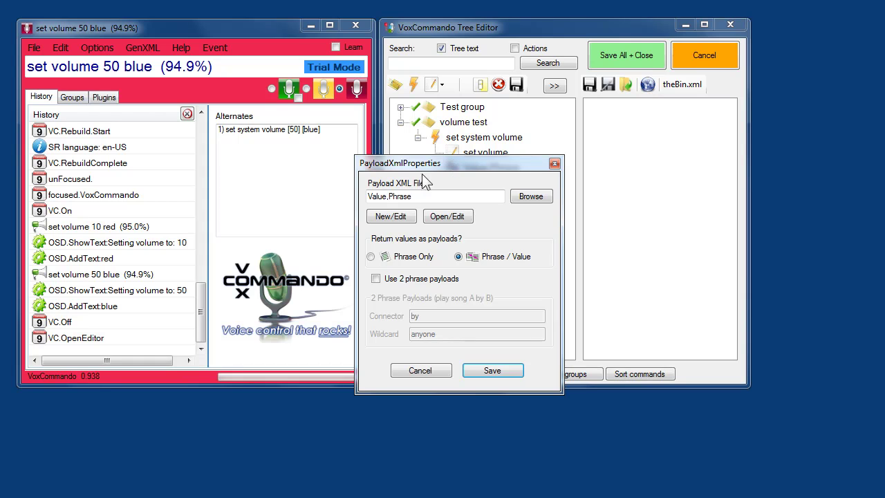
pyautogui.click(399, 216)
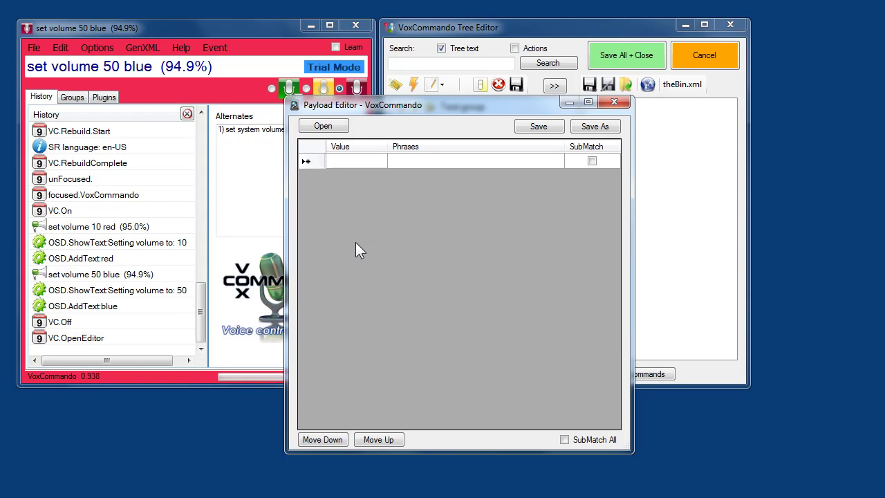
pyautogui.write('5')
pyautogui.click(343, 175)
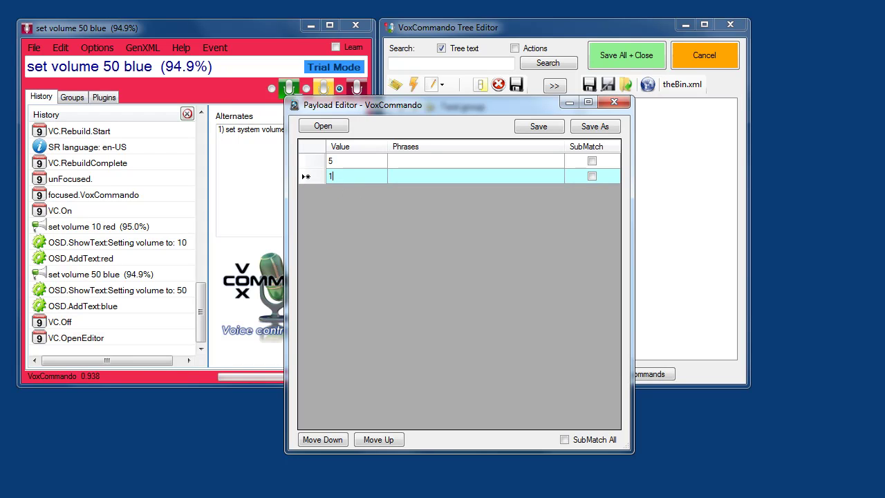
pyautogui.write('10')
pyautogui.press('Return')
pyautogui.write('15')
pyautogui.press('Return')
pyautogui.write('20')
pyautogui.press('Return')
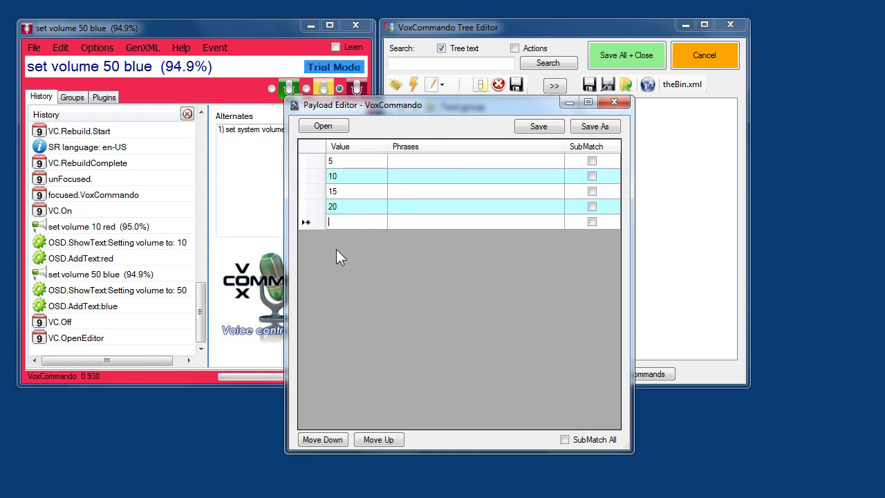
pyautogui.write('30')
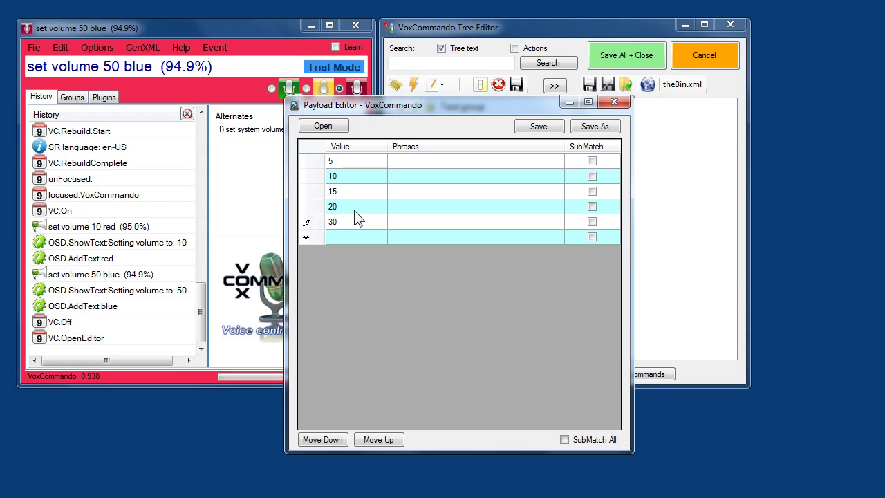
# - Enter the phrases "very quiet, super quiet, very low" for value 5, "quiet, soft" for 10 and "medium, moderate" for 15
pyautogui.click(406, 162)
pyautogui.write('very quiet,')
pyautogui.write('super quiet, very low')
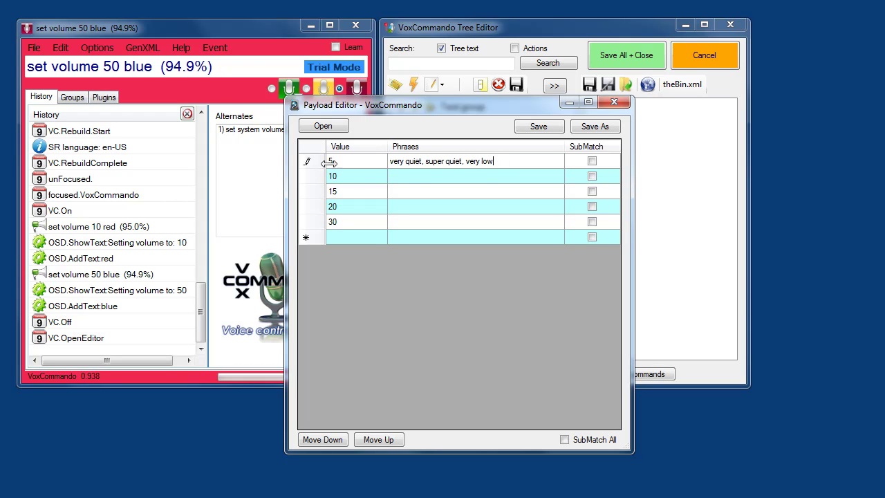
pyautogui.click(399, 176)
pyautogui.write('quietmedium, ')
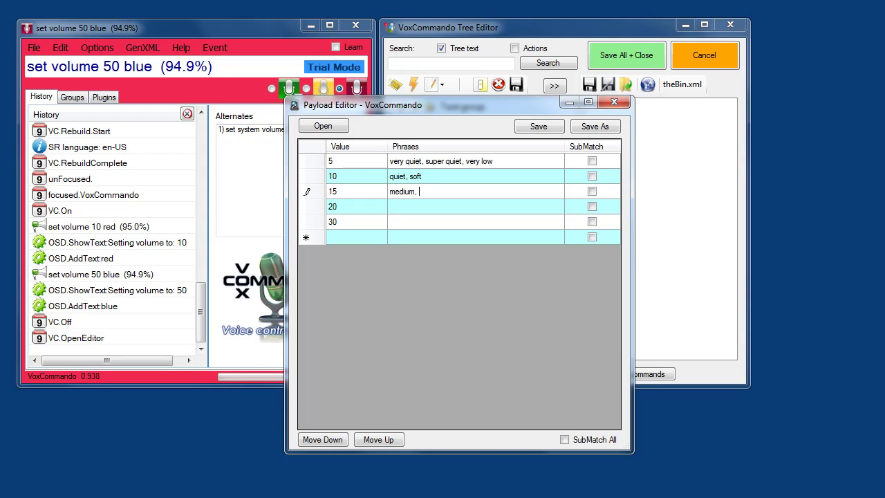
pyautogui.write('moderate')
# - Enter the phrases "loud, strong" for value 20 and "very loud, brain crushing, ear blasting" for value 30
pyautogui.click(440, 205)
pyautogui.write('loud, strong')
pyautogui.click(420, 222)
pyautogui.write('very loud')
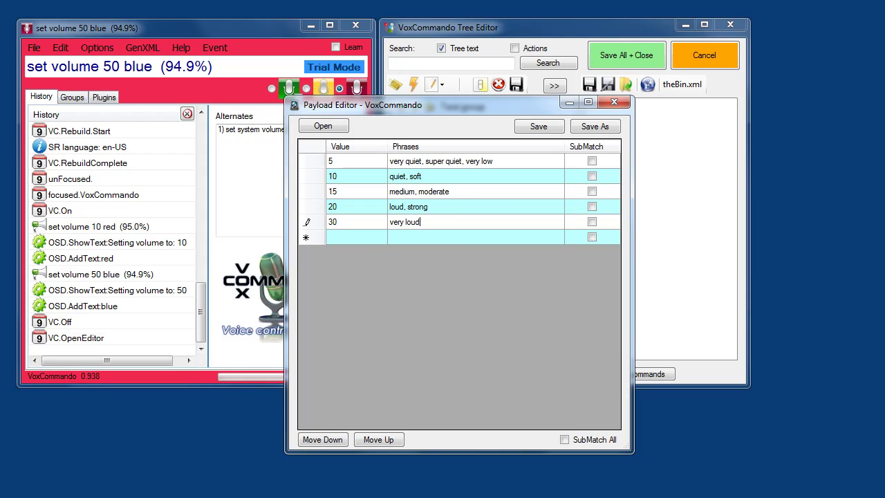
pyautogui.write(', brain crushing, ear blasting')
# - Save the payload file as "volumes to integer" in the payloads folder and save the XML payload's properties with it
pyautogui.click(586, 125)
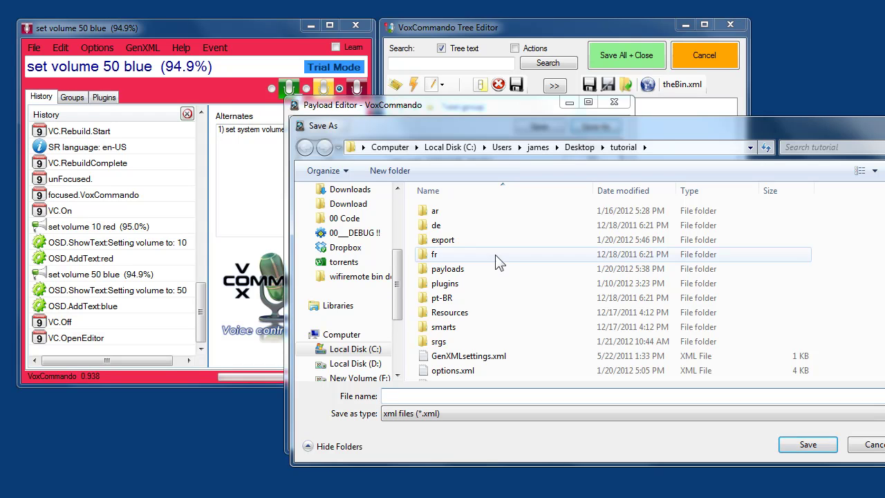
pyautogui.doubleClick(442, 269)
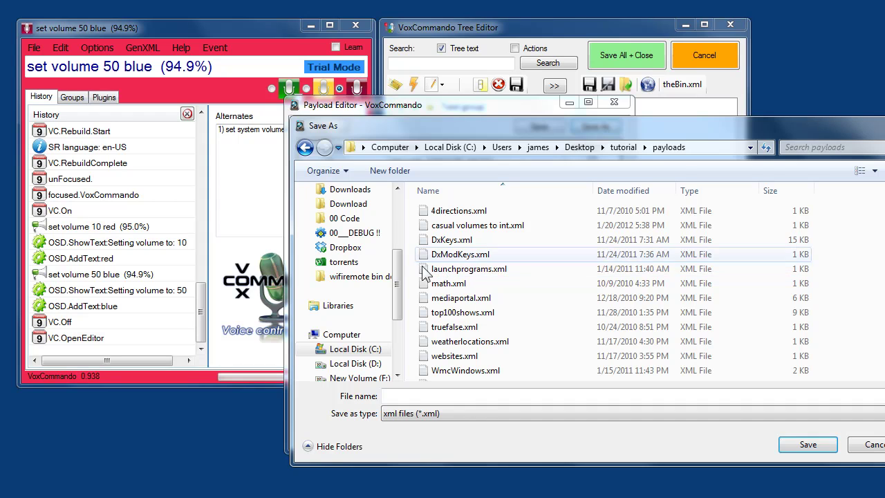
pyautogui.click(401, 396)
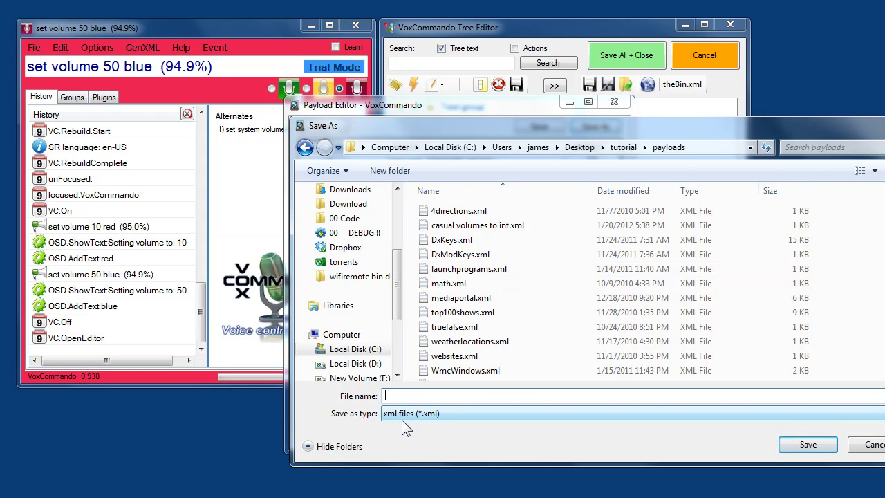
pyautogui.write('volumes to integer')
pyautogui.press('Return')
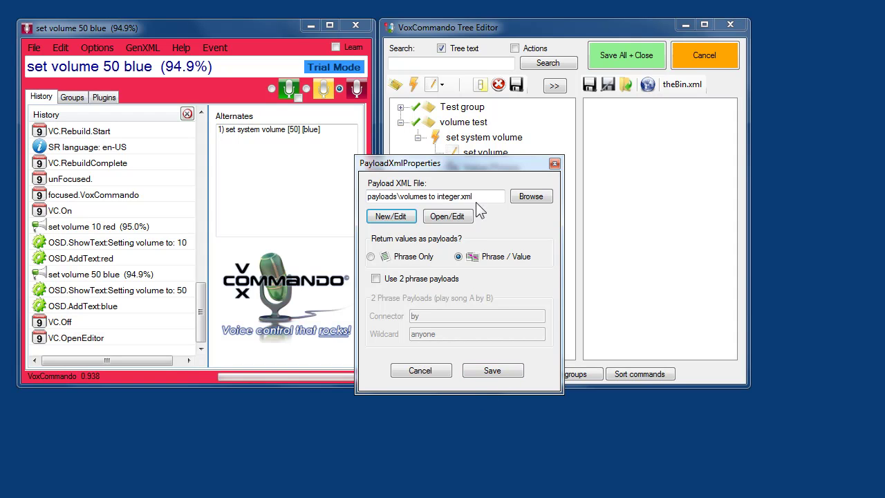
pyautogui.click(492, 370)
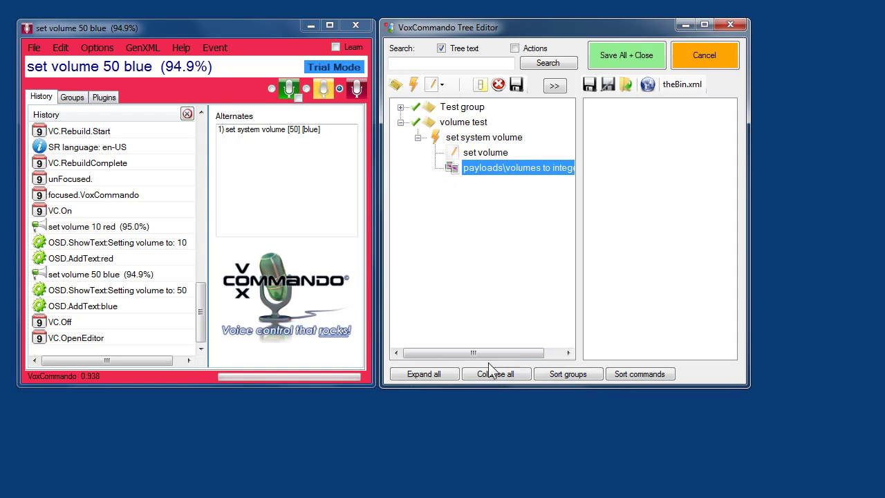
# - Open volumes to integer.xml from the tutorial folder's payloads subfolder, review its value and phrase entries, and close the file and folder
pyautogui.moveTo(185, 33); pyautogui.dragTo(185, 136)
pyautogui.doubleClick(66, 69)
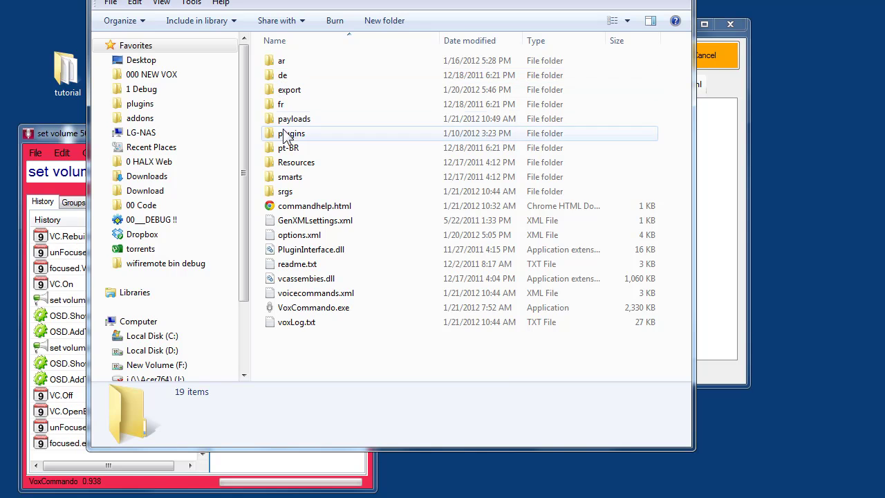
pyautogui.doubleClick(294, 121)
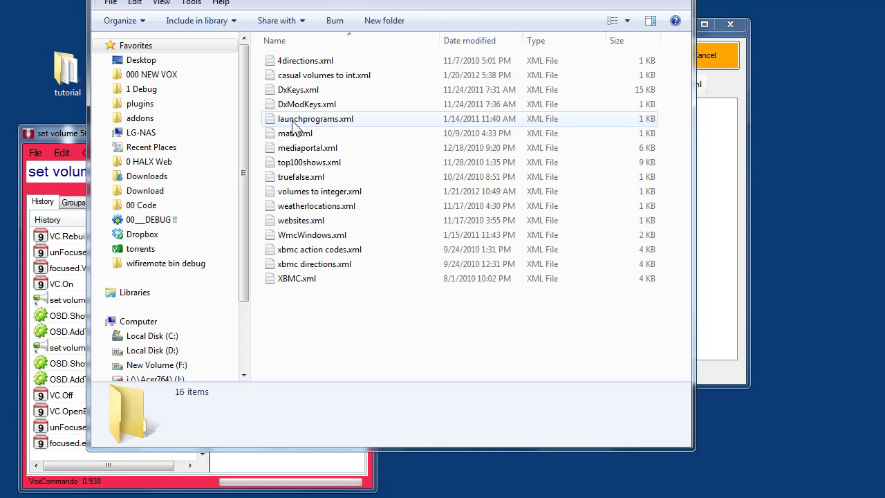
pyautogui.click(280, 192)
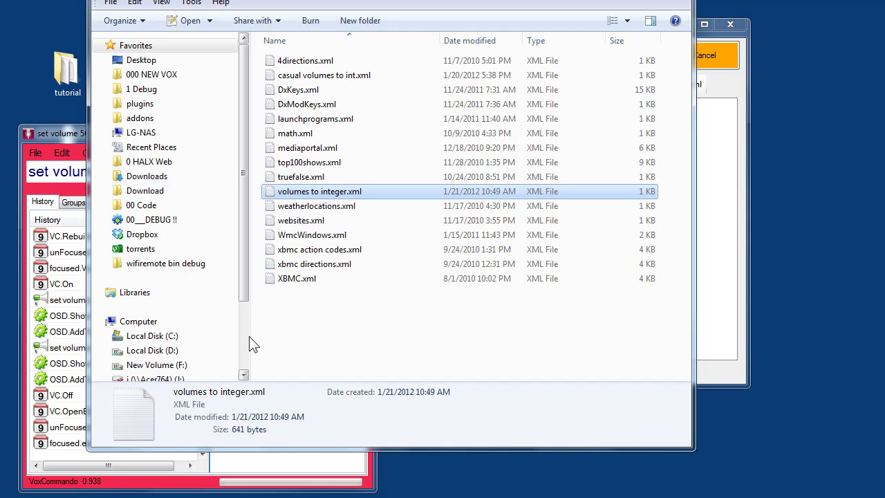
pyautogui.doubleClick(273, 193)
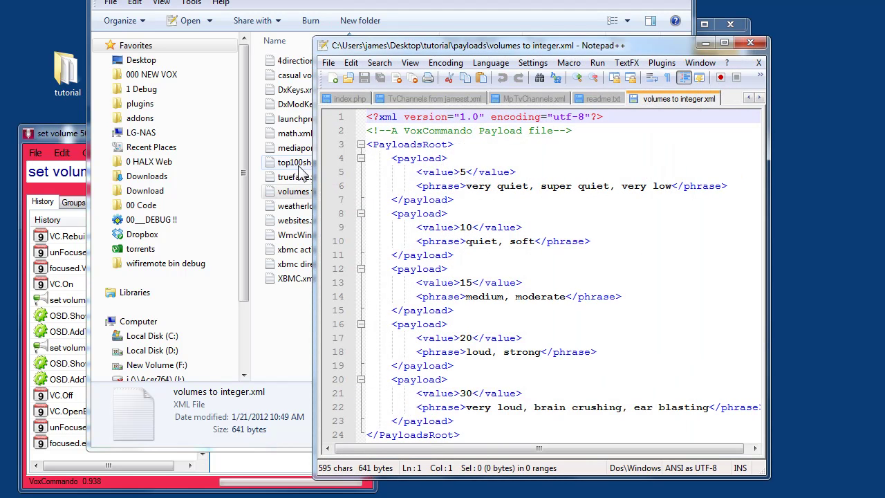
pyautogui.moveTo(313, 148); pyautogui.dragTo(109, 157)
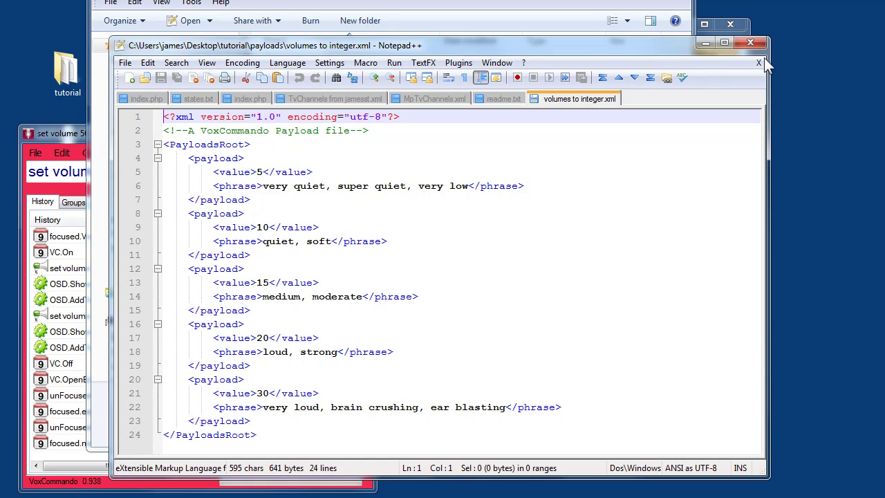
pyautogui.click(751, 44)
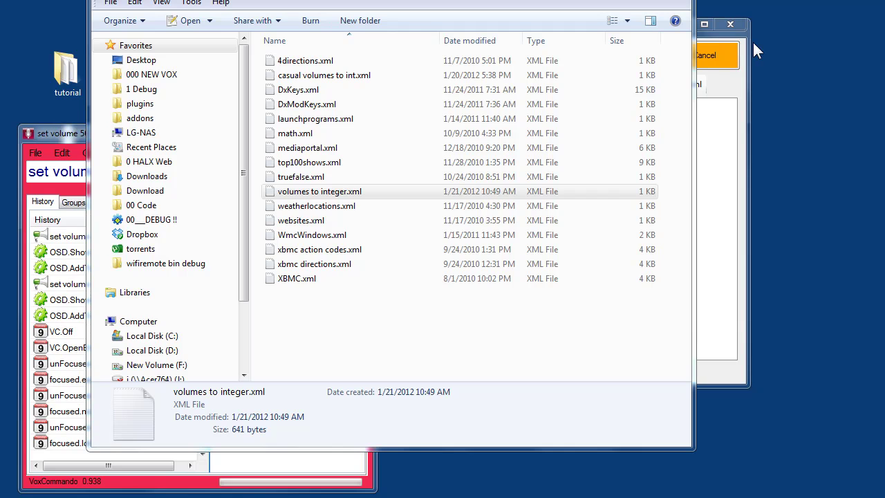
pyautogui.hotkey('alt', 'F4')
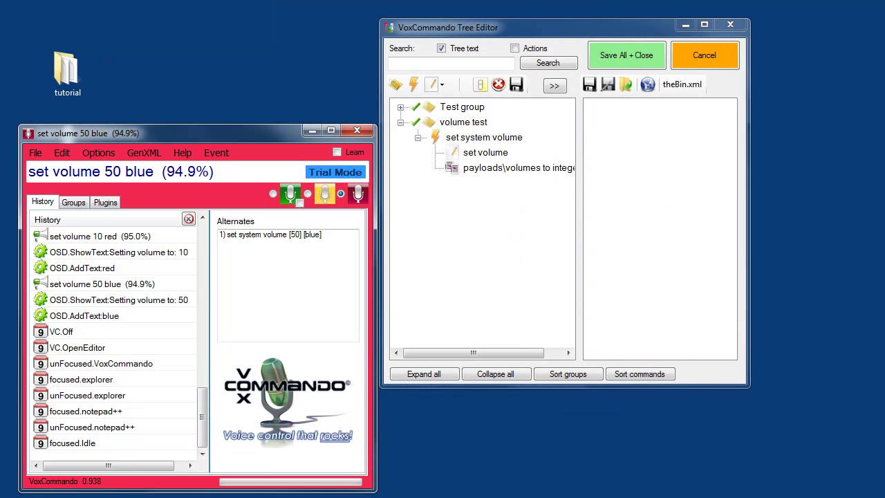
# - Reposition the Tree Editor beside the main window and widen its command tree pane to fit the full payload file name
pyautogui.click(482, 172)
pyautogui.moveTo(467, 27); pyautogui.dragTo(332, 127)
pyautogui.moveTo(445, 221); pyautogui.dragTo(536, 221)
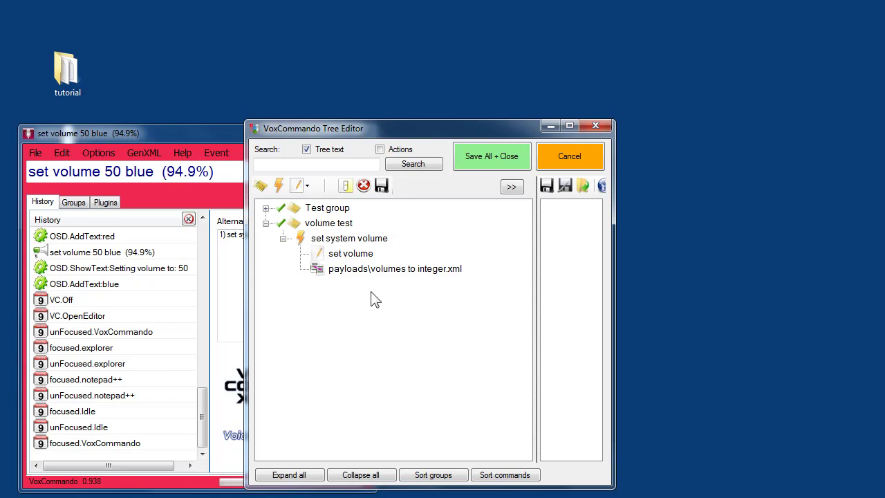
# - Remove the OSD.AddText action from the set system volume command, and save and close the tree without saving the bin file
pyautogui.click(303, 239)
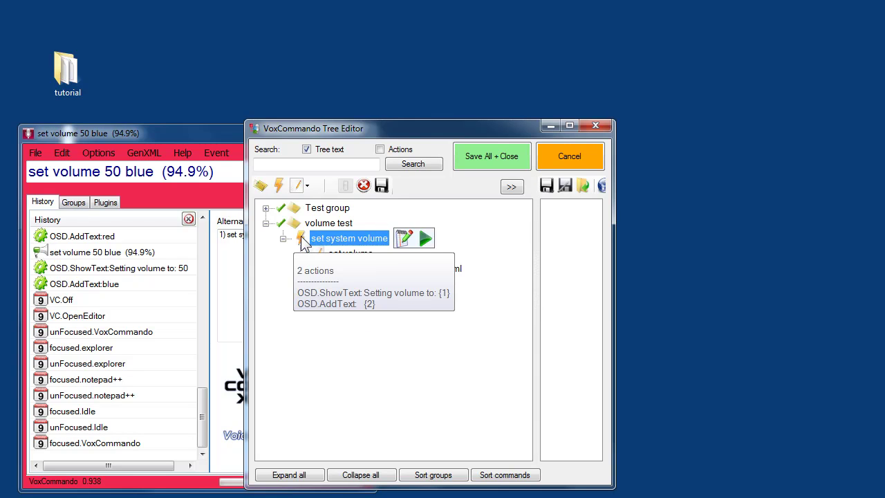
pyautogui.doubleClick(303, 239)
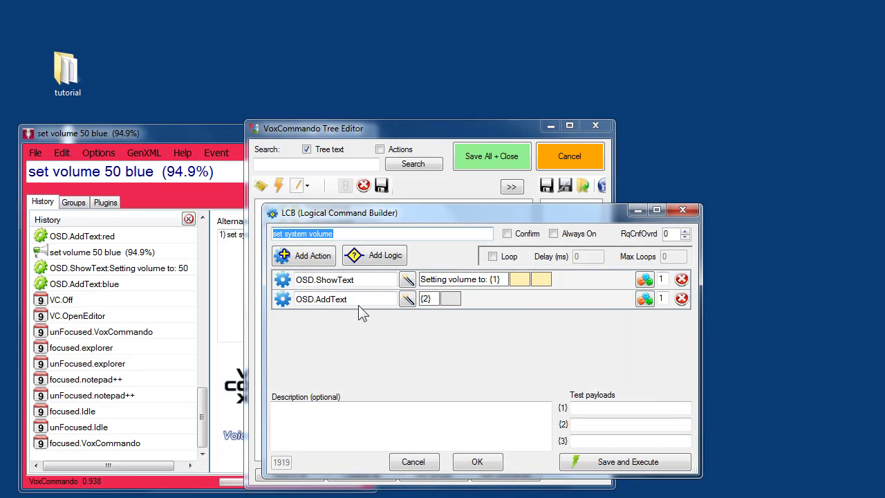
pyautogui.click(681, 298)
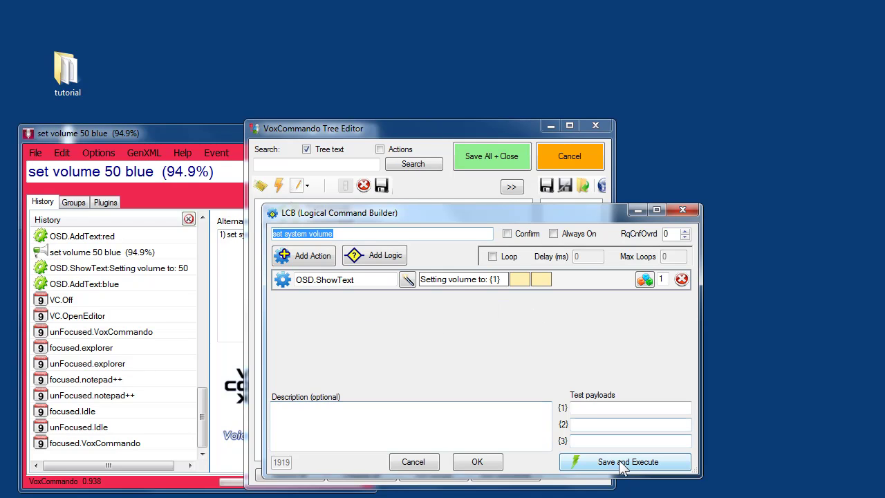
pyautogui.click(478, 462)
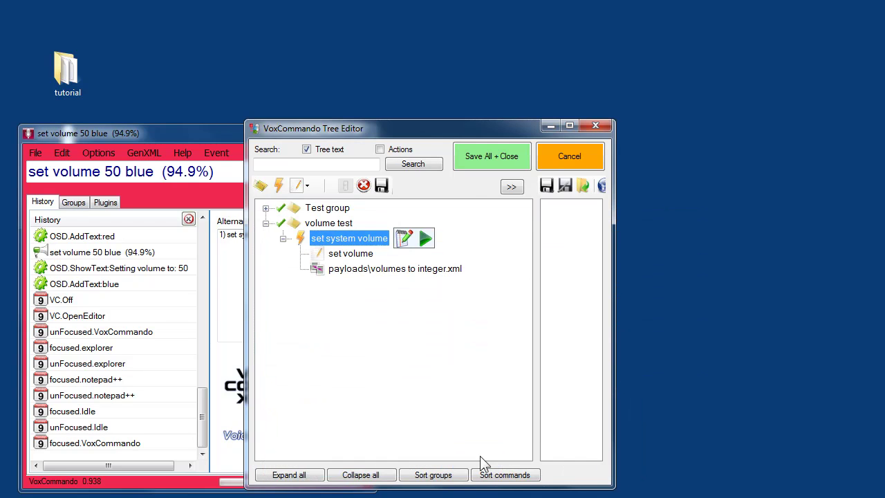
pyautogui.click(485, 155)
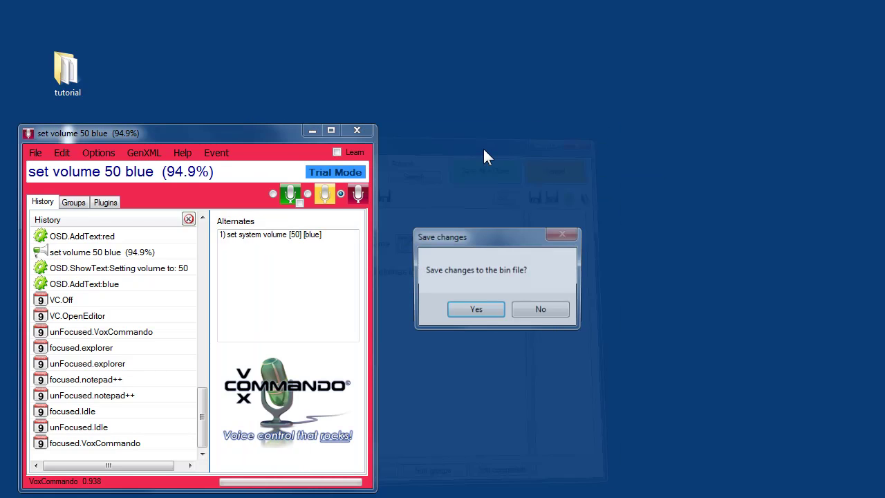
pyautogui.click(536, 315)
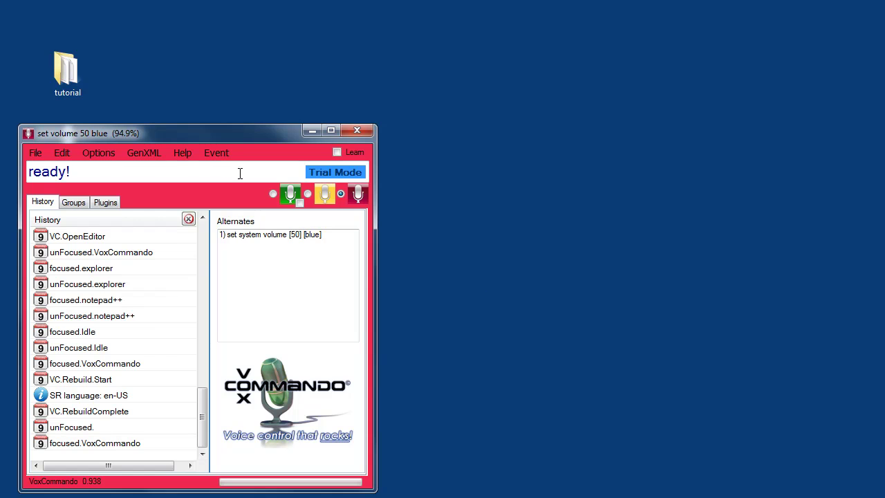
# - Generate the command help page and examine the phrase alternatives listed for the set volume command in the volume test group
pyautogui.click(182, 157)
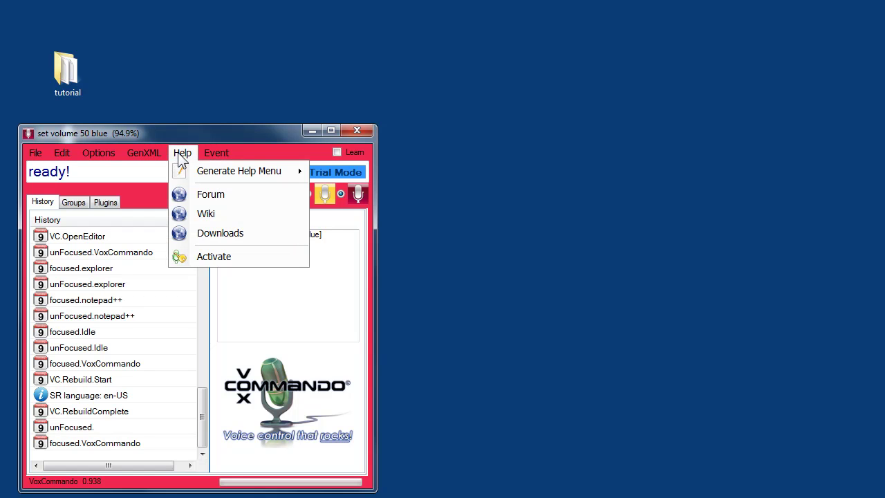
pyautogui.click(211, 172)
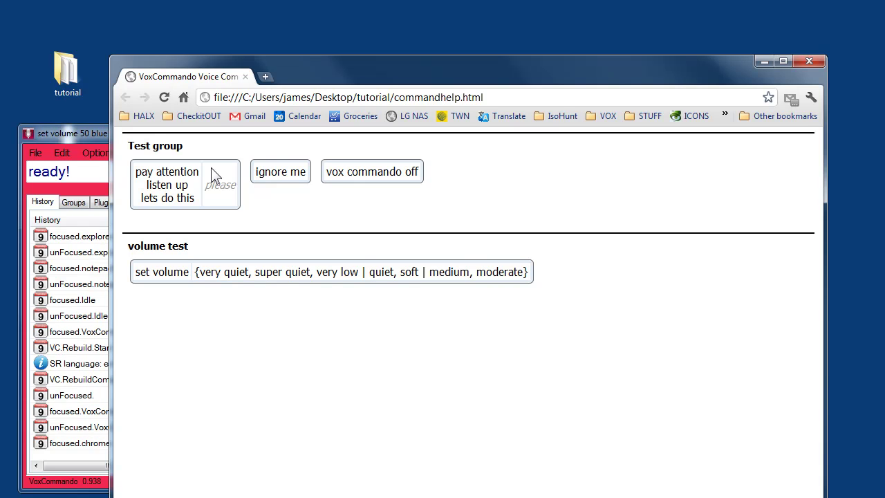
pyautogui.moveTo(110, 147); pyautogui.dragTo(360, 161)
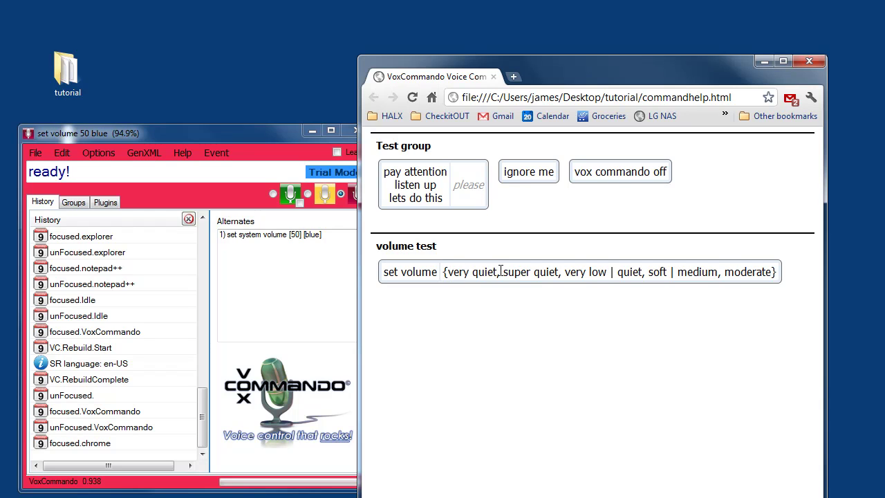
pyautogui.moveTo(607, 272); pyautogui.dragTo(447, 272)
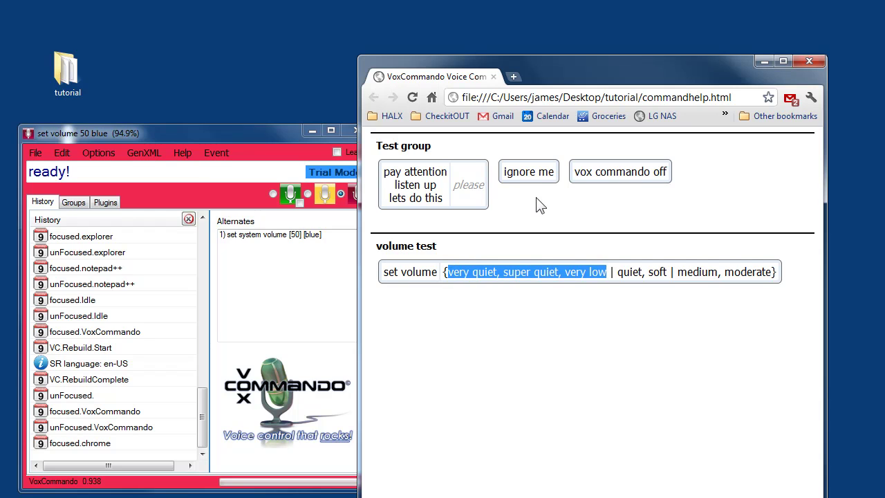
pyautogui.moveTo(615, 272); pyautogui.dragTo(773, 272)
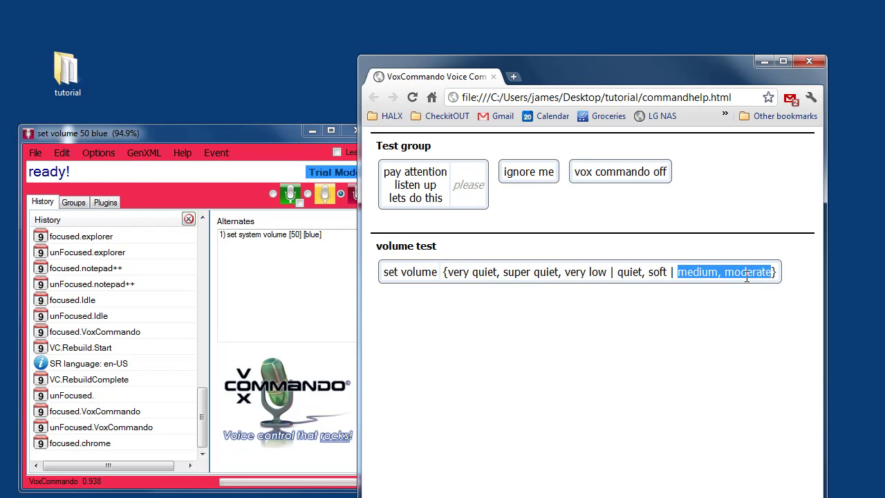
# - Turn VoxCommando's voice listening on
pyautogui.click(272, 192)
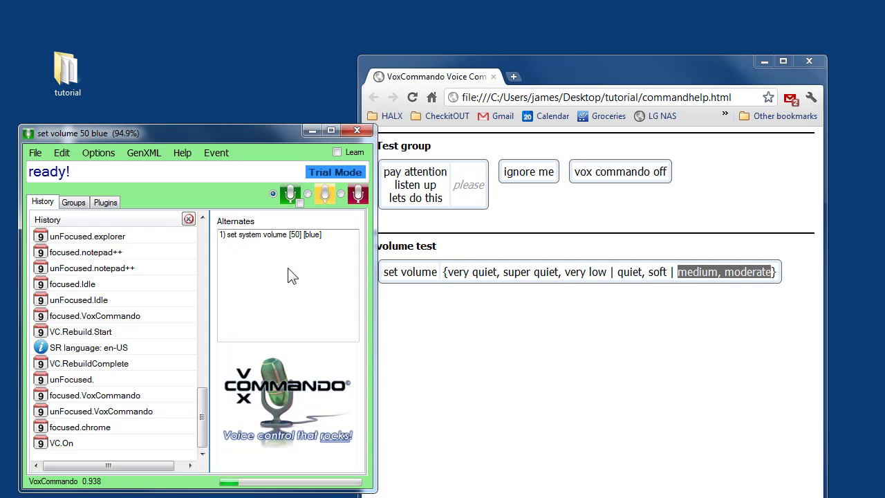